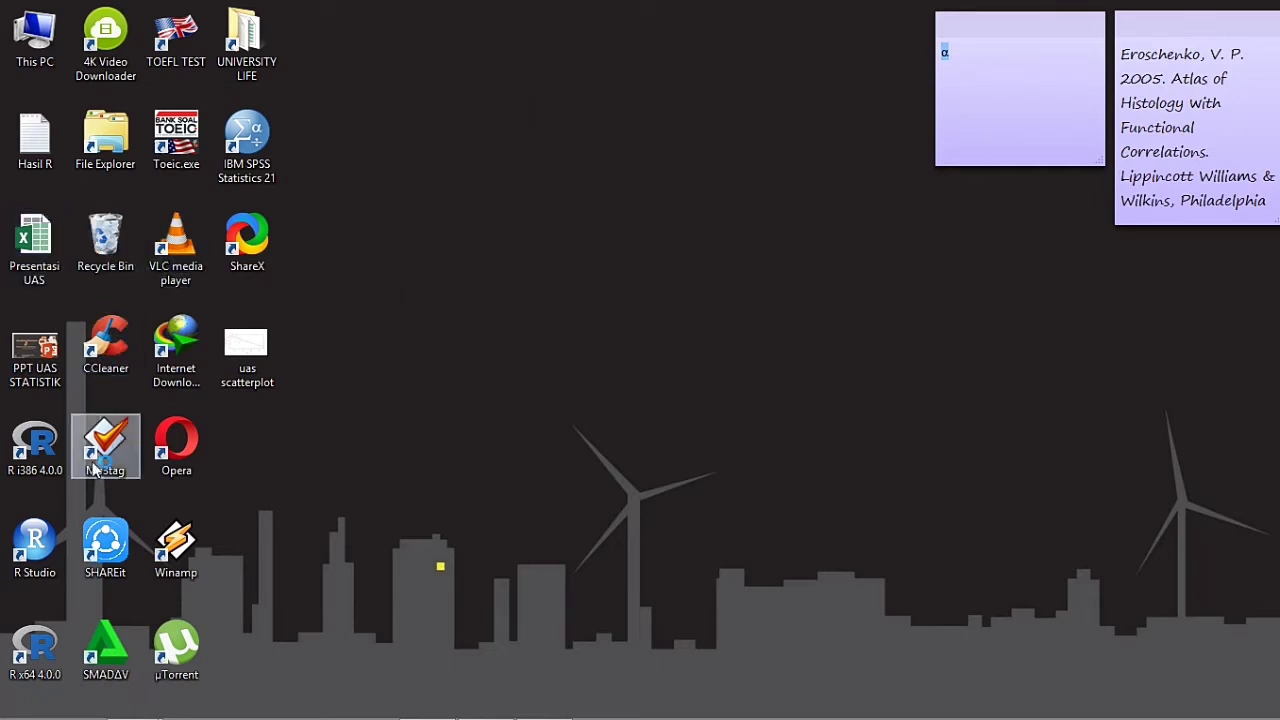
Step: Open RStudio and start importing a dataset from Excel
{"action": "double_click", "coordinate": [34, 545]}
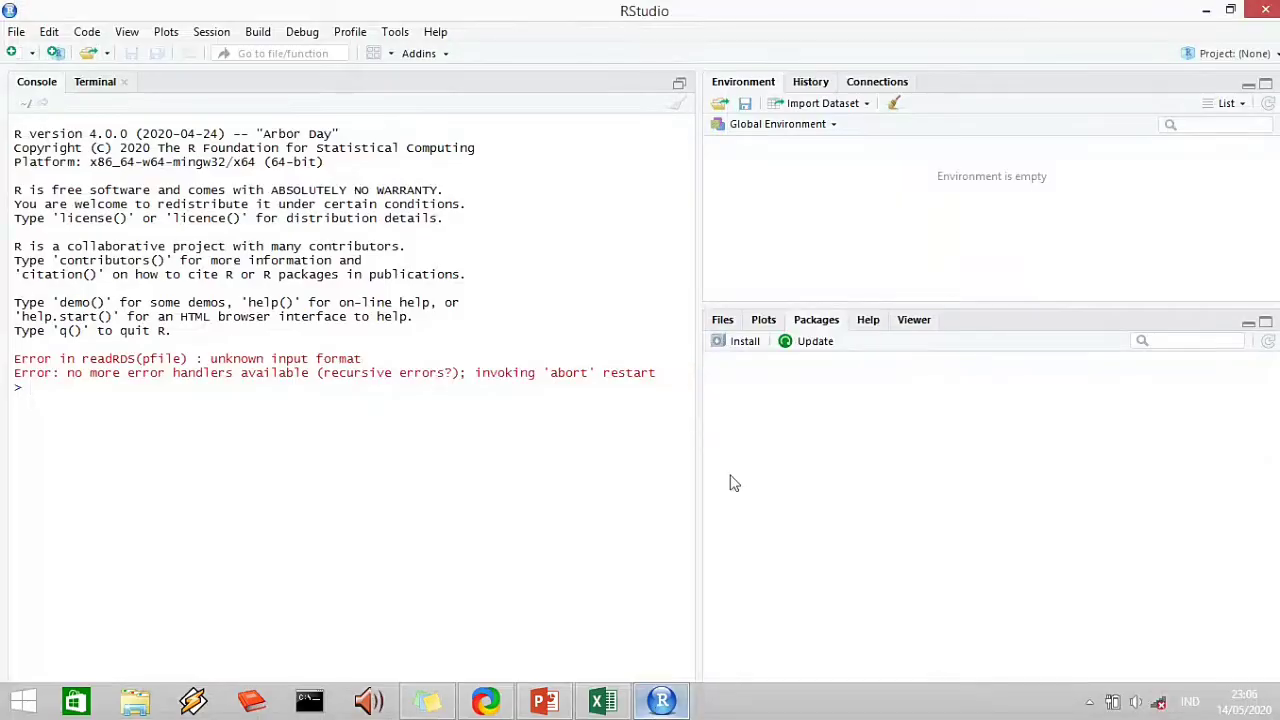
{"action": "left_click", "coordinate": [838, 105]}
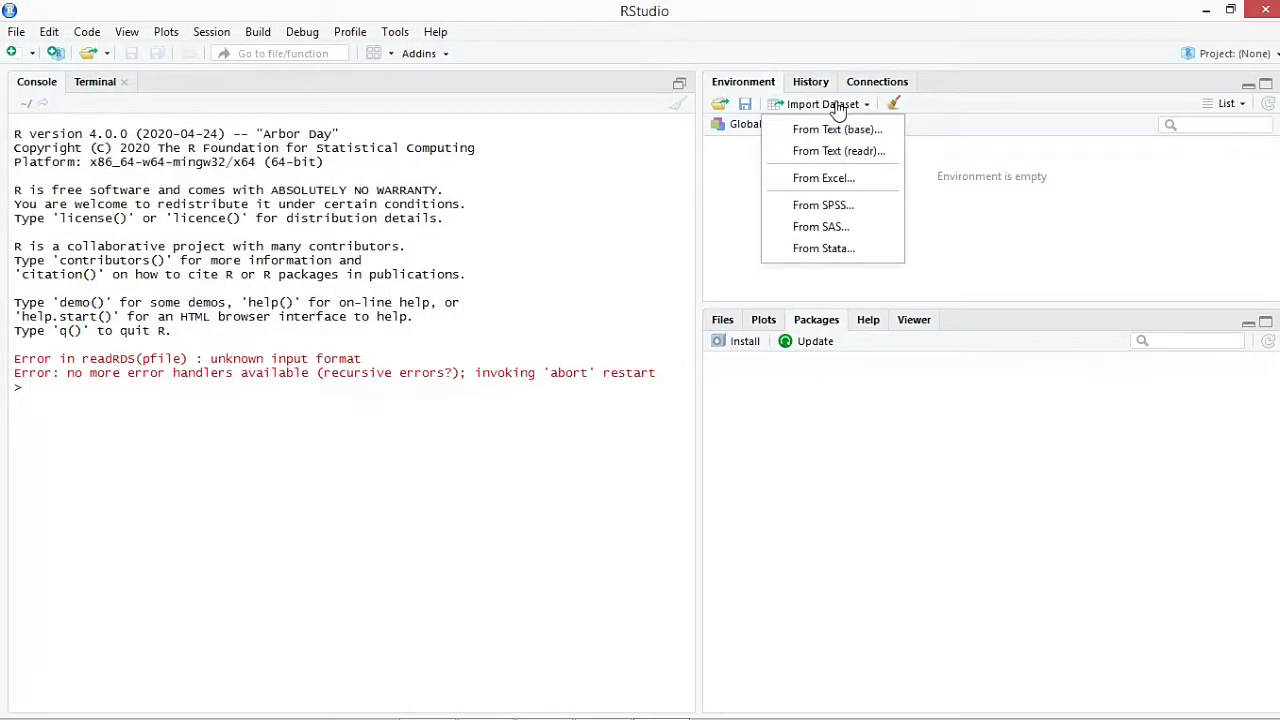
{"action": "left_click", "coordinate": [836, 180]}
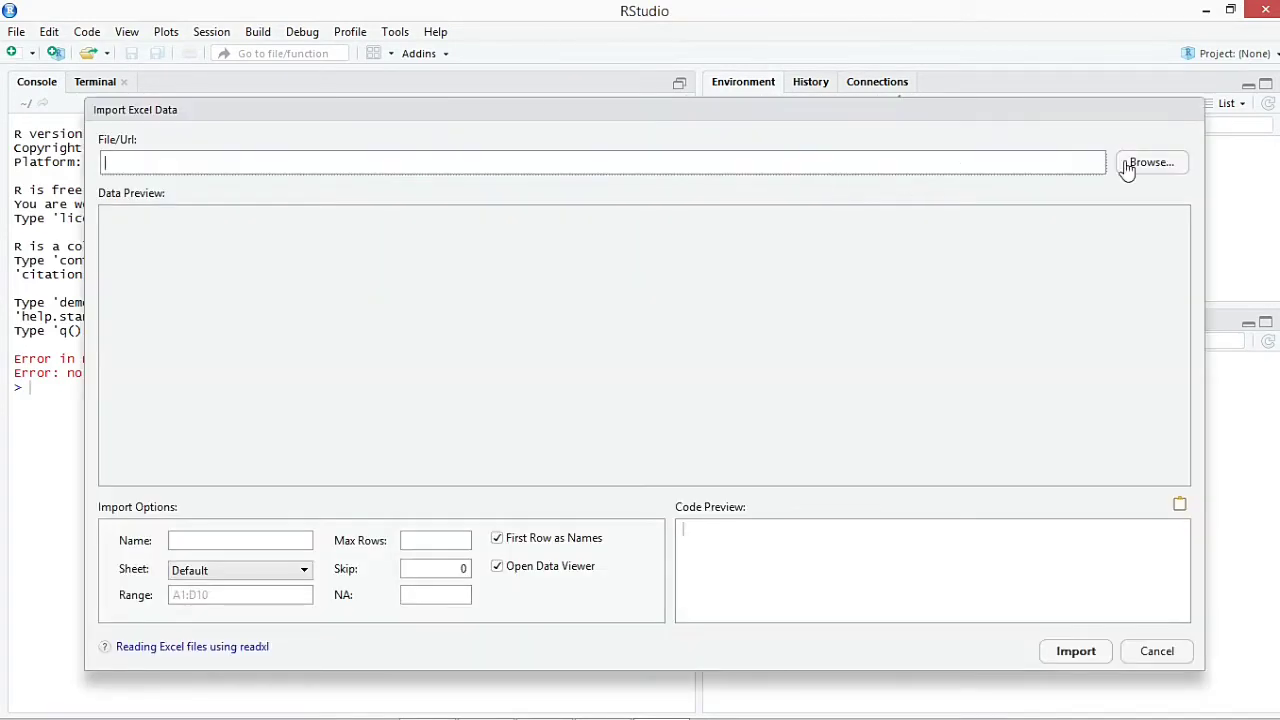
Step: Choose the Presentasi UAS Excel worksheet from the Desktop as the file to import
{"action": "left_click", "coordinate": [1160, 166]}
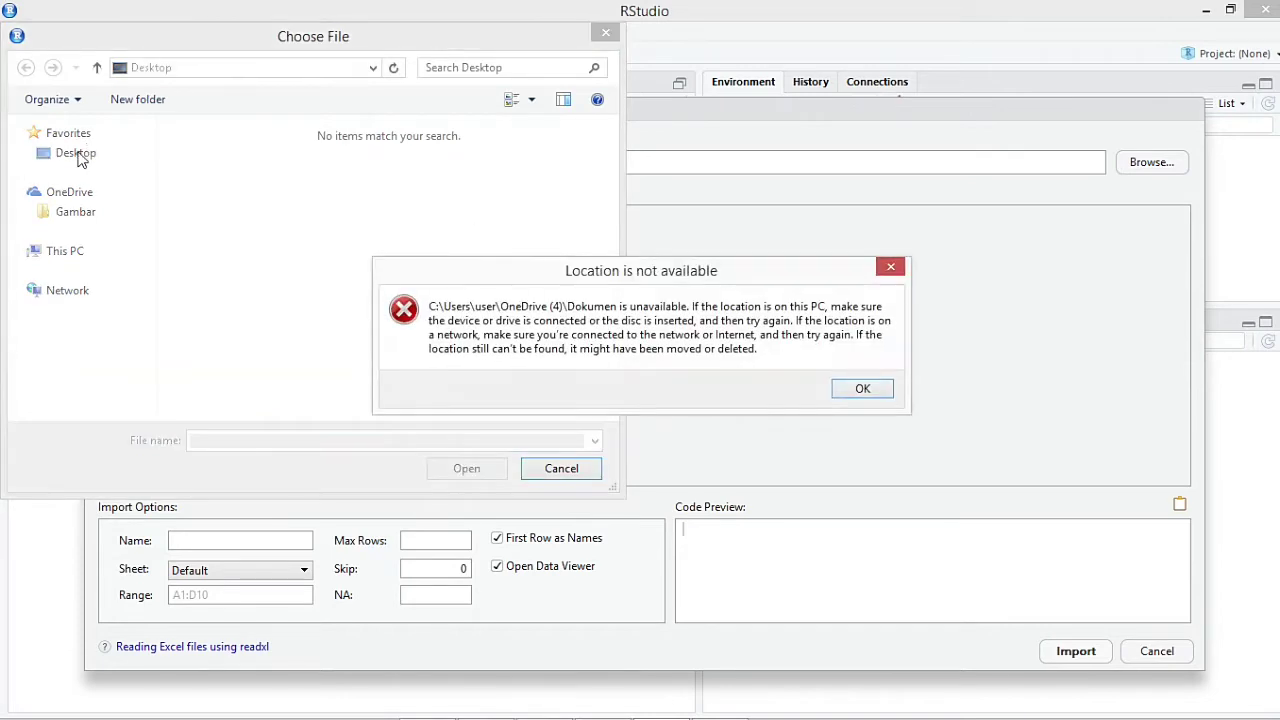
{"action": "left_click", "coordinate": [888, 265]}
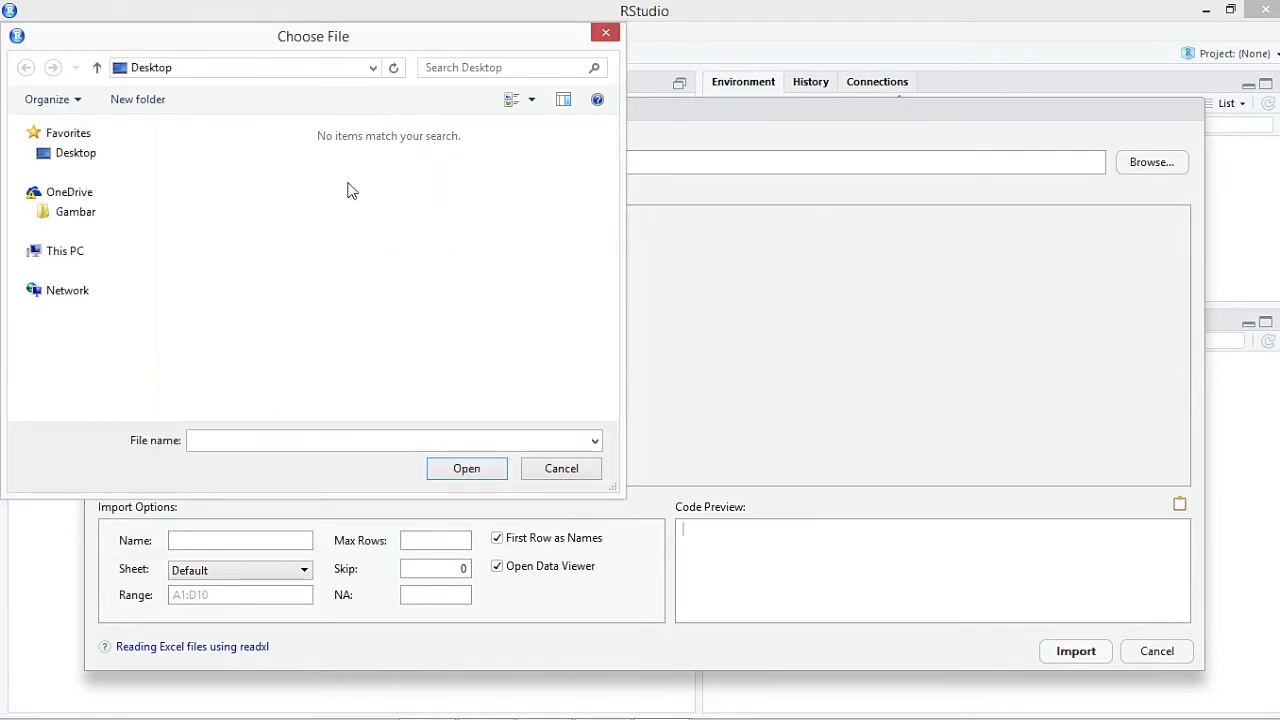
{"action": "left_click", "coordinate": [78, 158]}
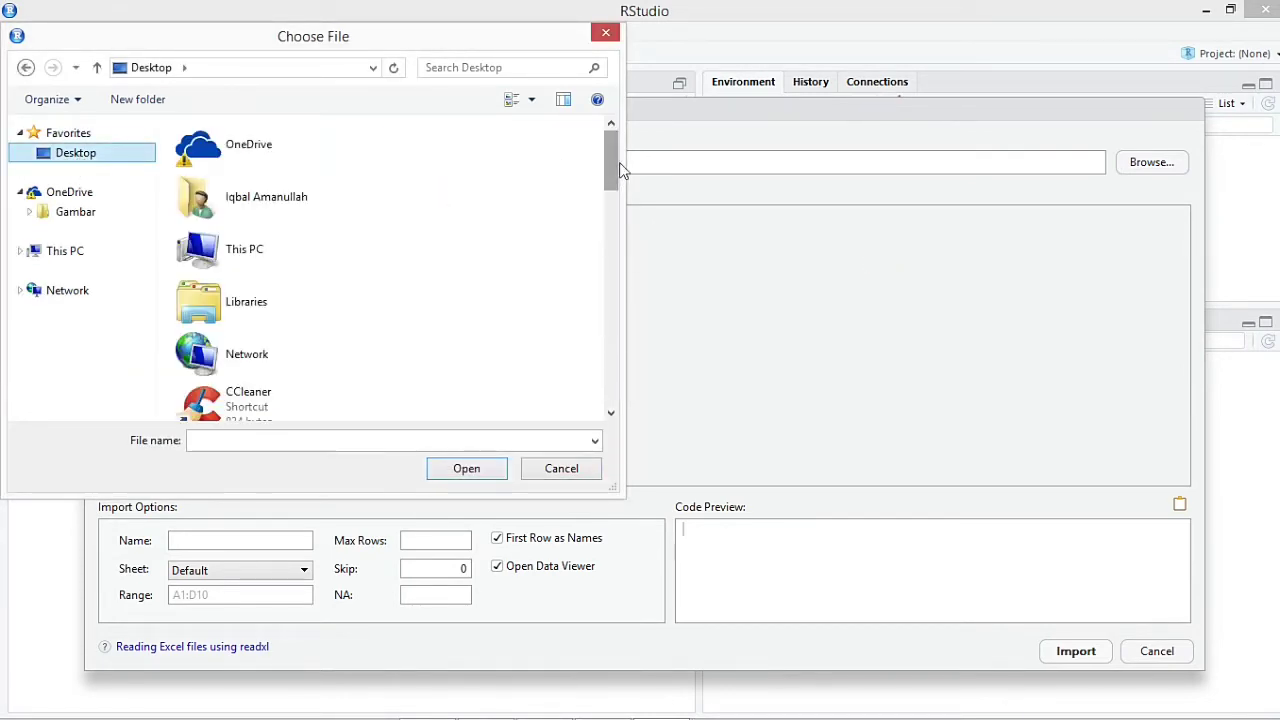
{"action": "left_click_drag", "start_coordinate": [612, 158], "coordinate": [606, 370]}
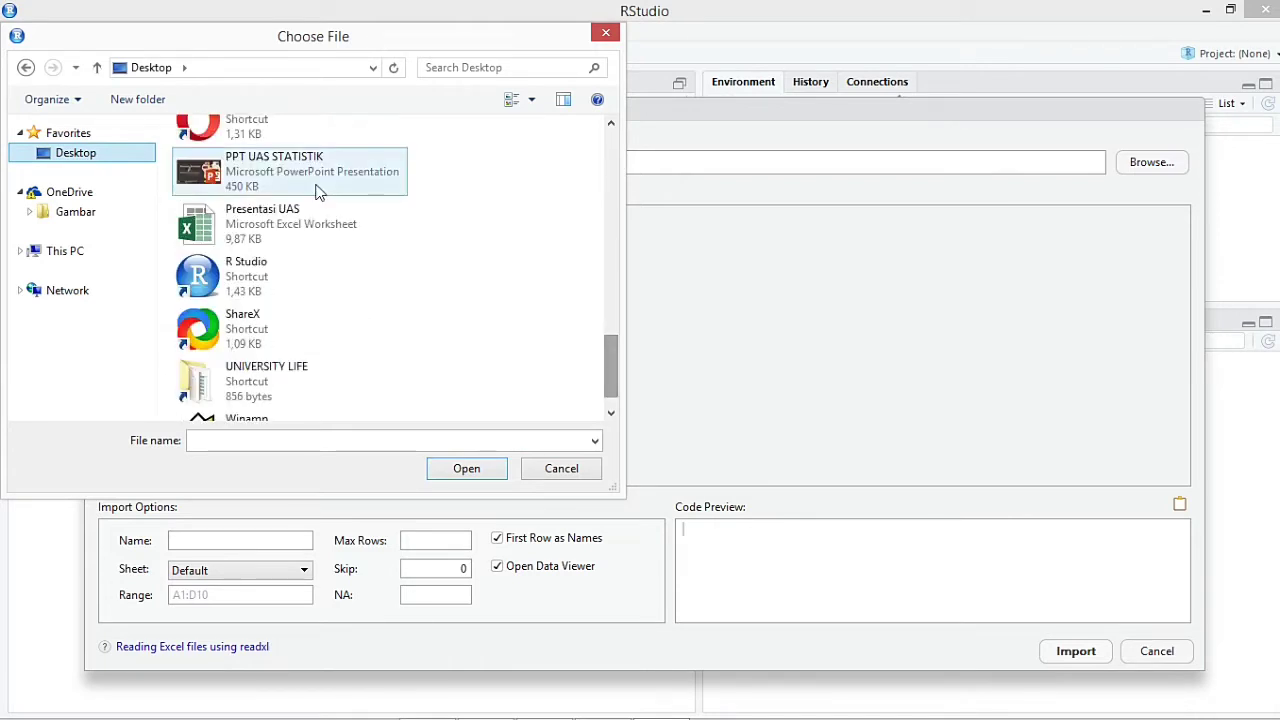
{"action": "double_click", "coordinate": [240, 235]}
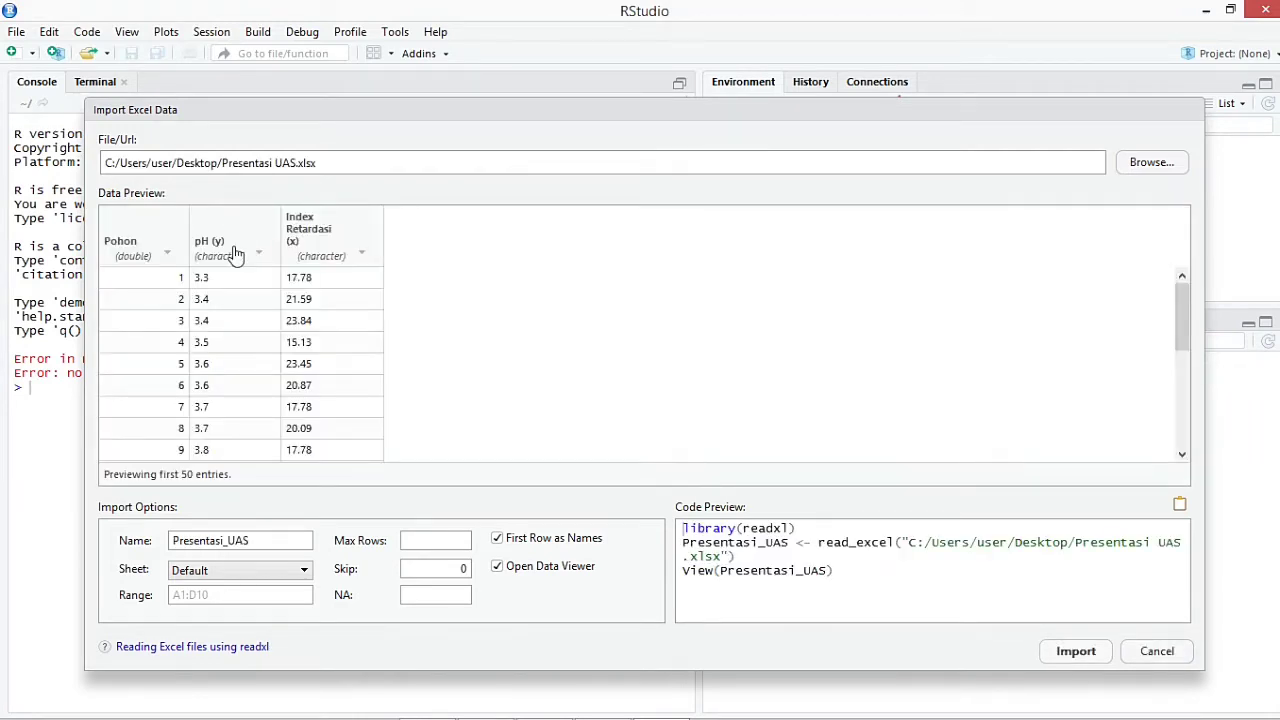
Step: Set the pH (y) and Index Retardasi (x) columns to Numeric and import the dataset
{"action": "left_click", "coordinate": [225, 258]}
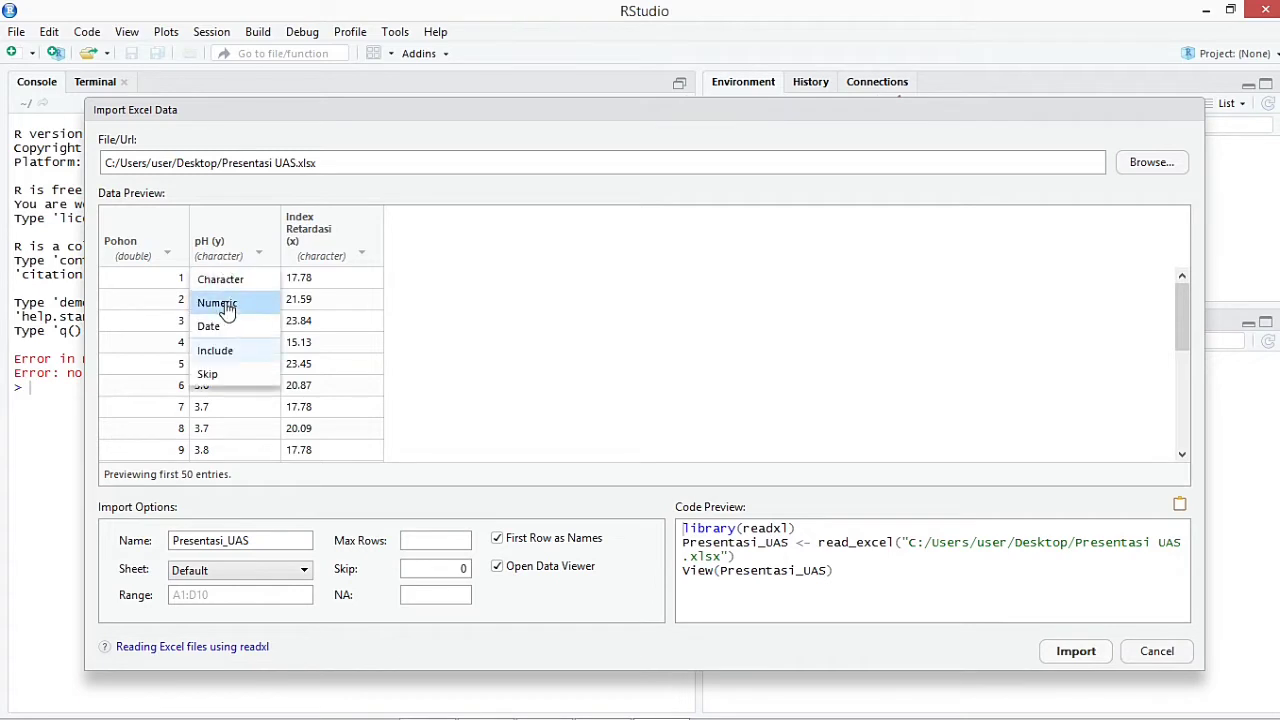
{"action": "left_click", "coordinate": [226, 300]}
{"action": "left_click", "coordinate": [334, 258]}
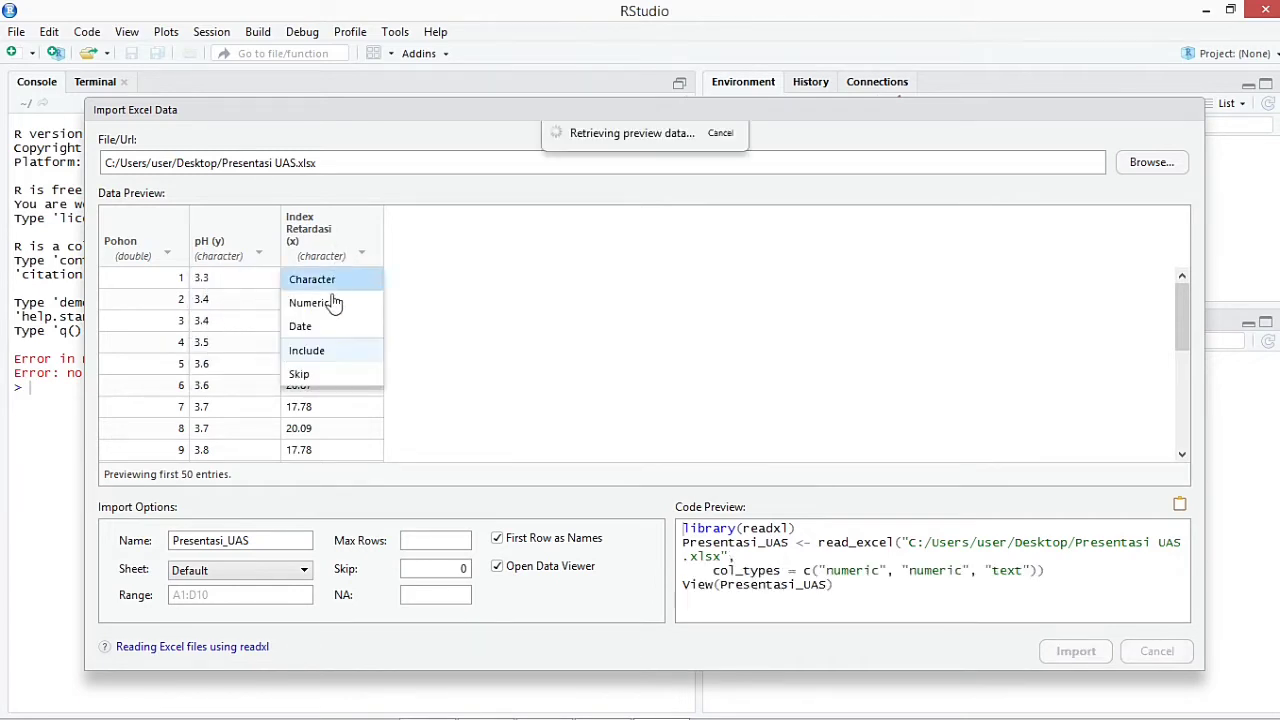
{"action": "left_click", "coordinate": [325, 303]}
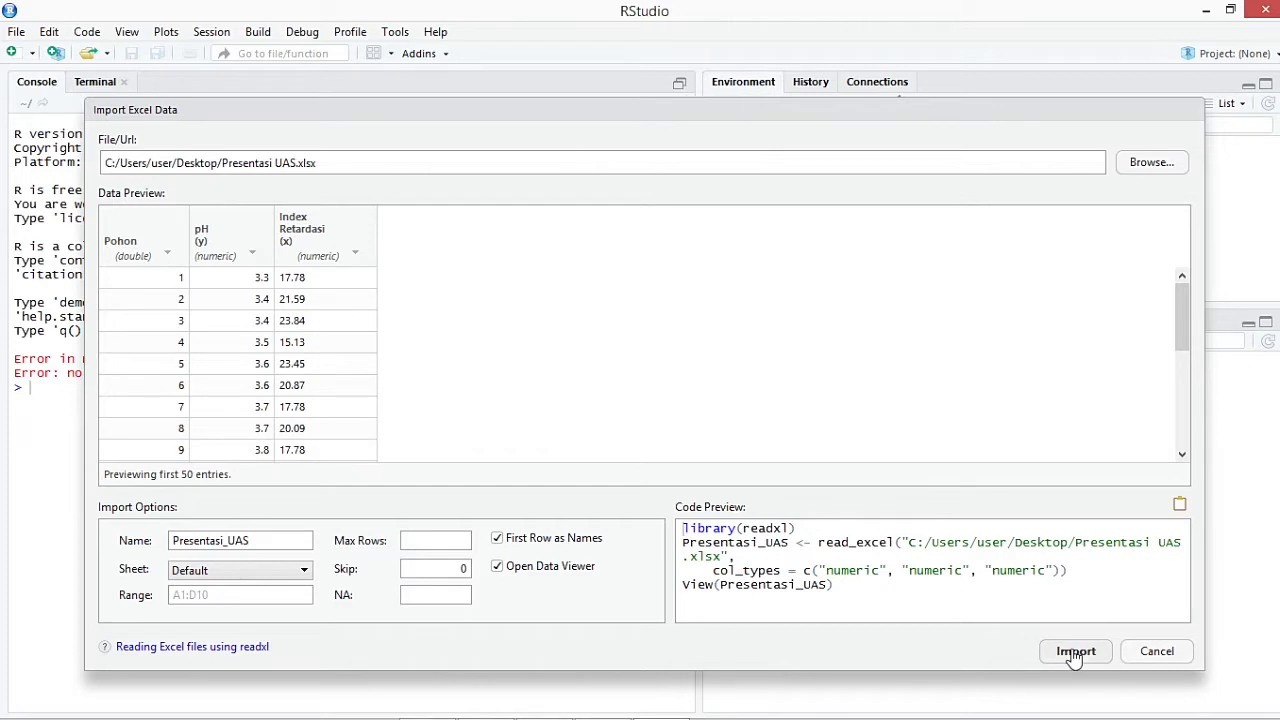
{"action": "left_click", "coordinate": [1075, 652]}
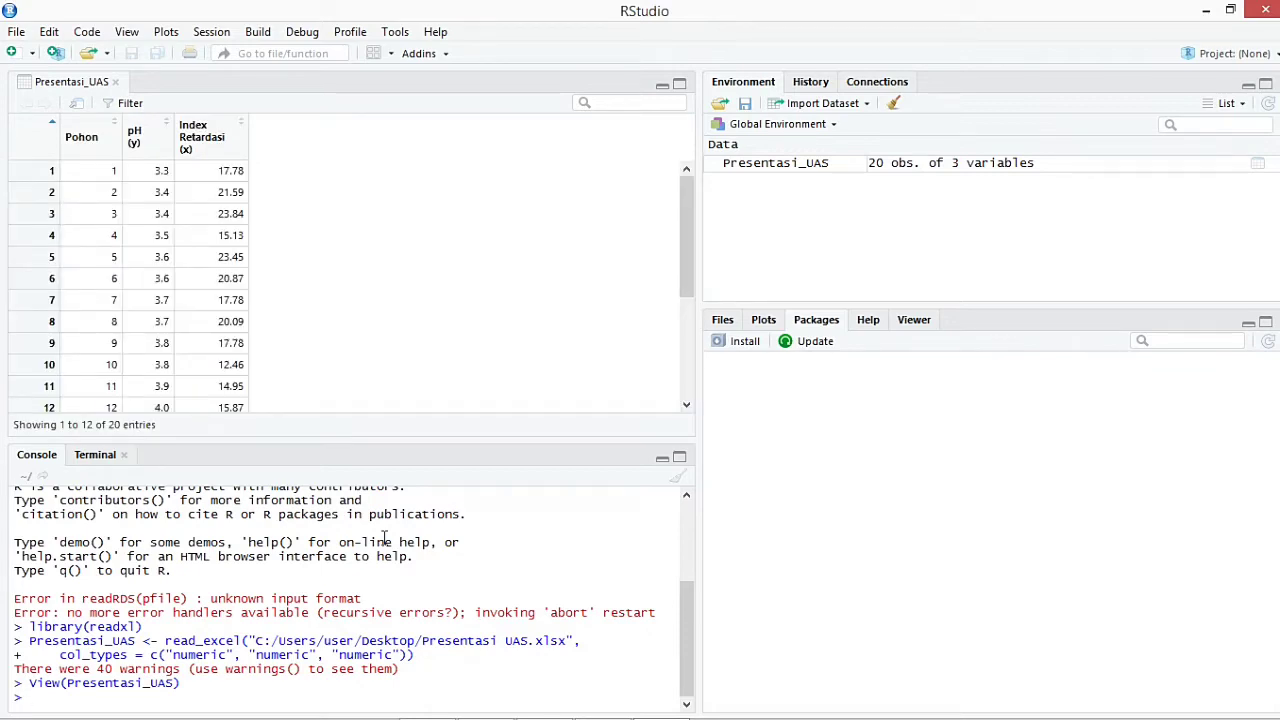
Step: Convert the imported dataset to a data frame in the console with Presentasi_UAS=data.frame(Presentasi_UAS)
{"action": "type", "text": "presentasi_"}
{"action": "key", "text": "Tab"}
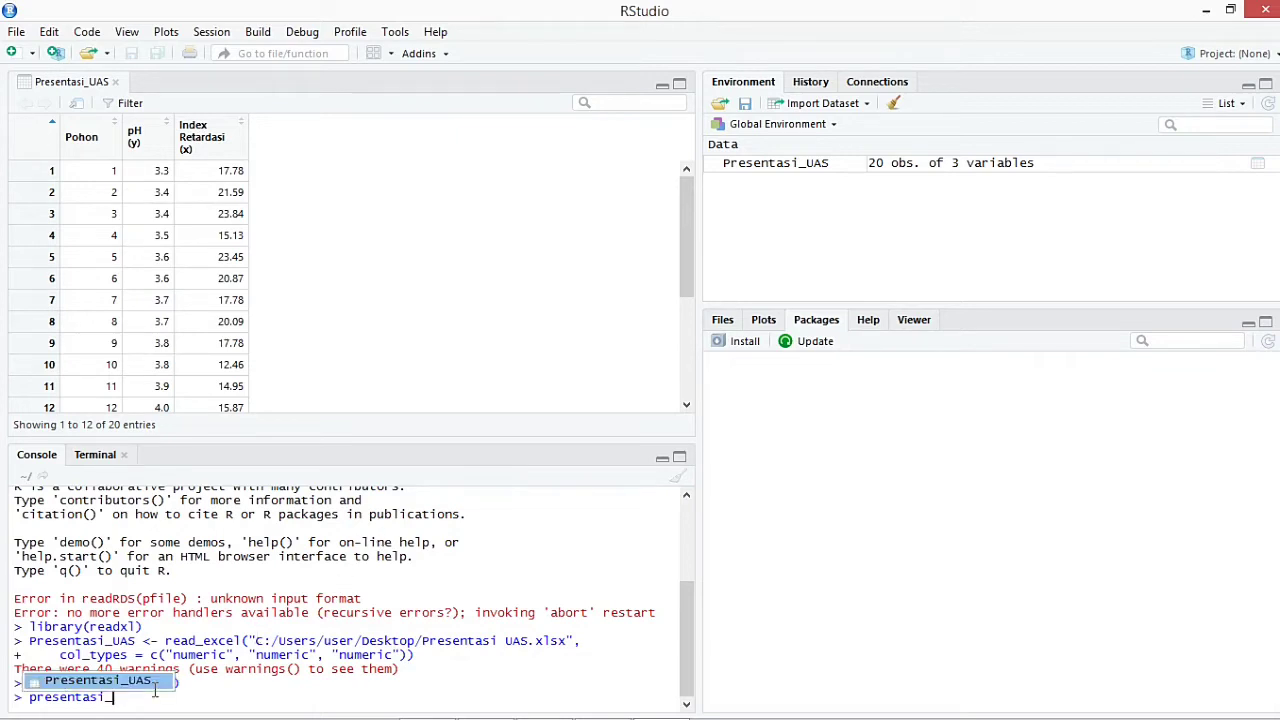
{"action": "key", "text": "Return"}
{"action": "type", "text": "=da"}
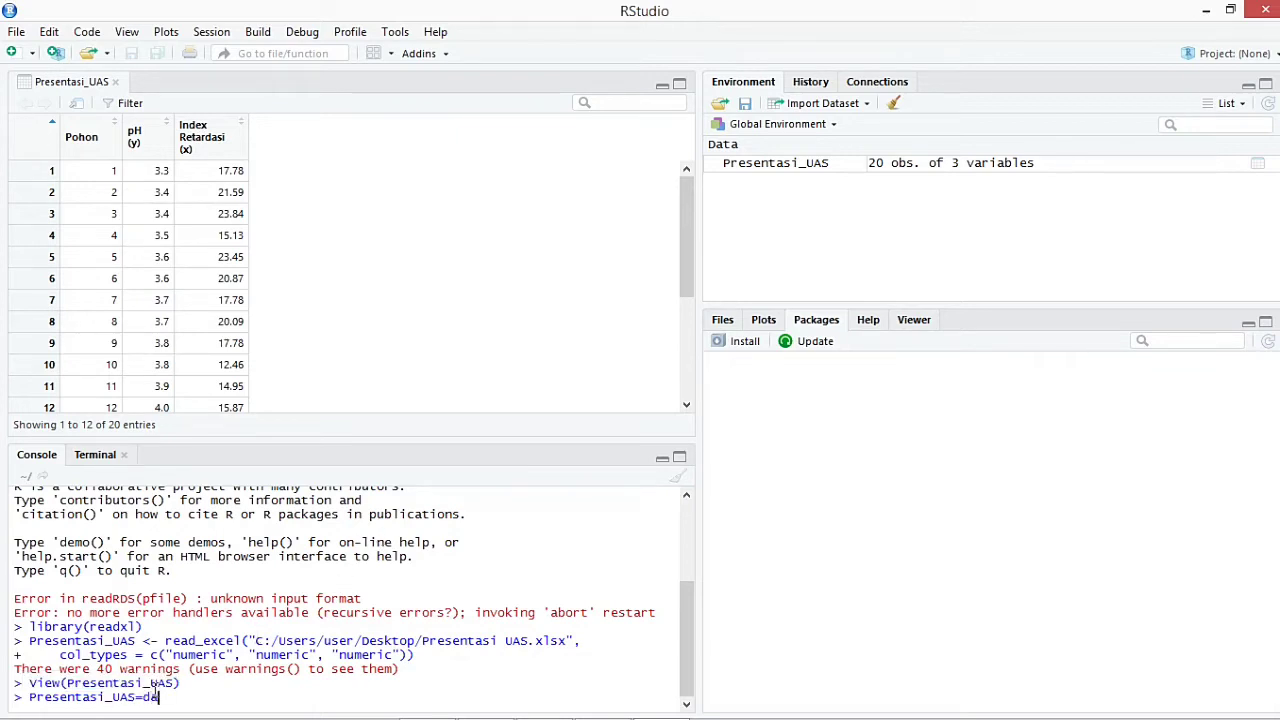
{"action": "type", "text": "ta.fr"}
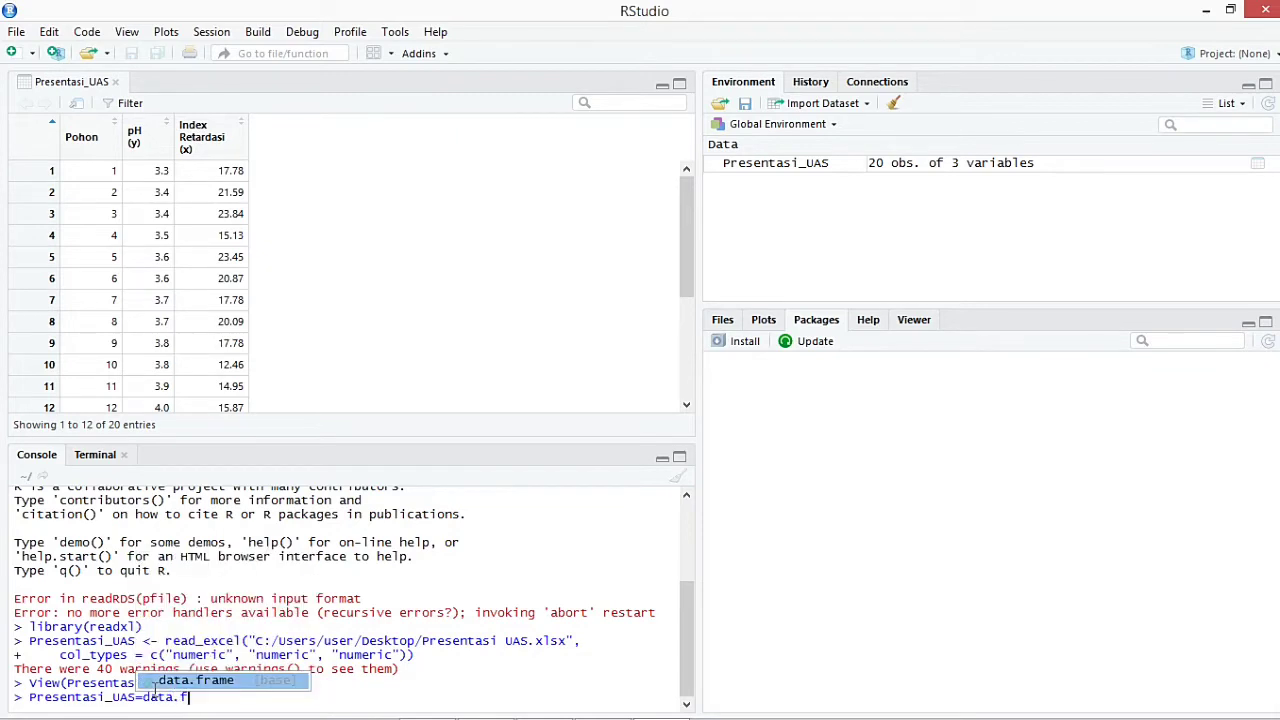
{"action": "key", "text": "Return"}
{"action": "type", "text": "Presen"}
{"action": "key", "text": "Return"}
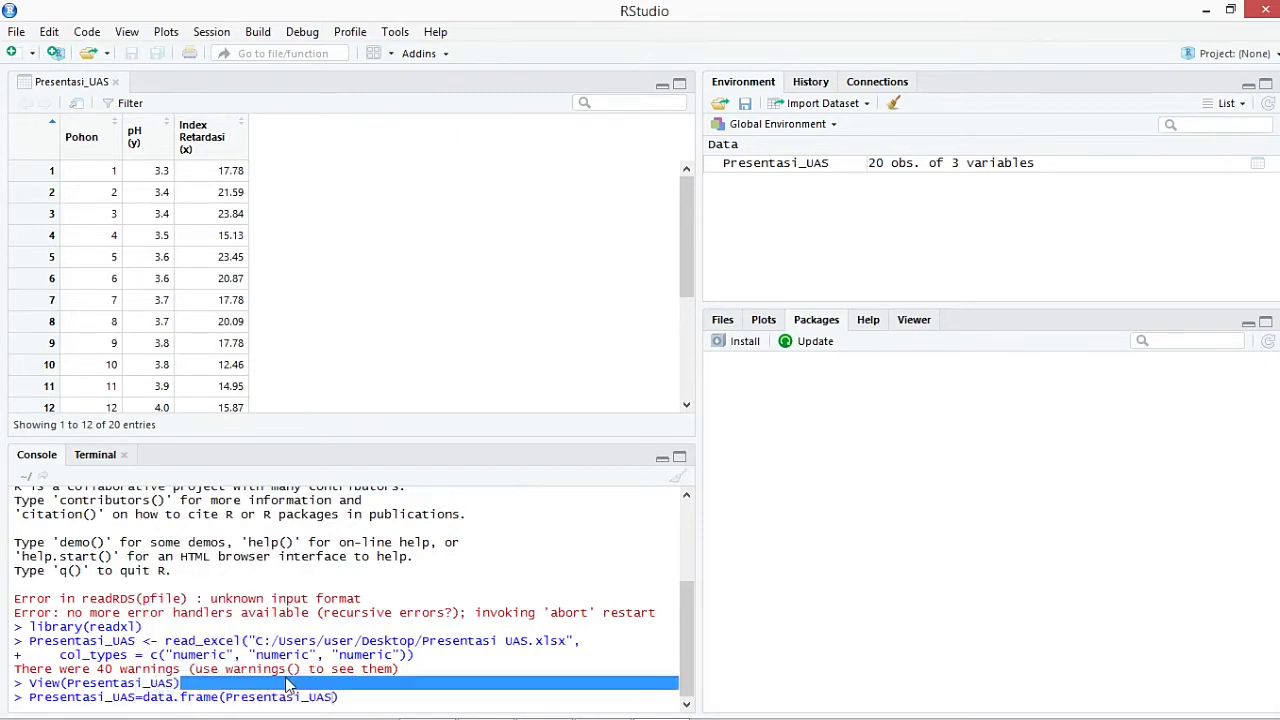
{"action": "type", "text": ")"}
{"action": "key", "text": "Return"}
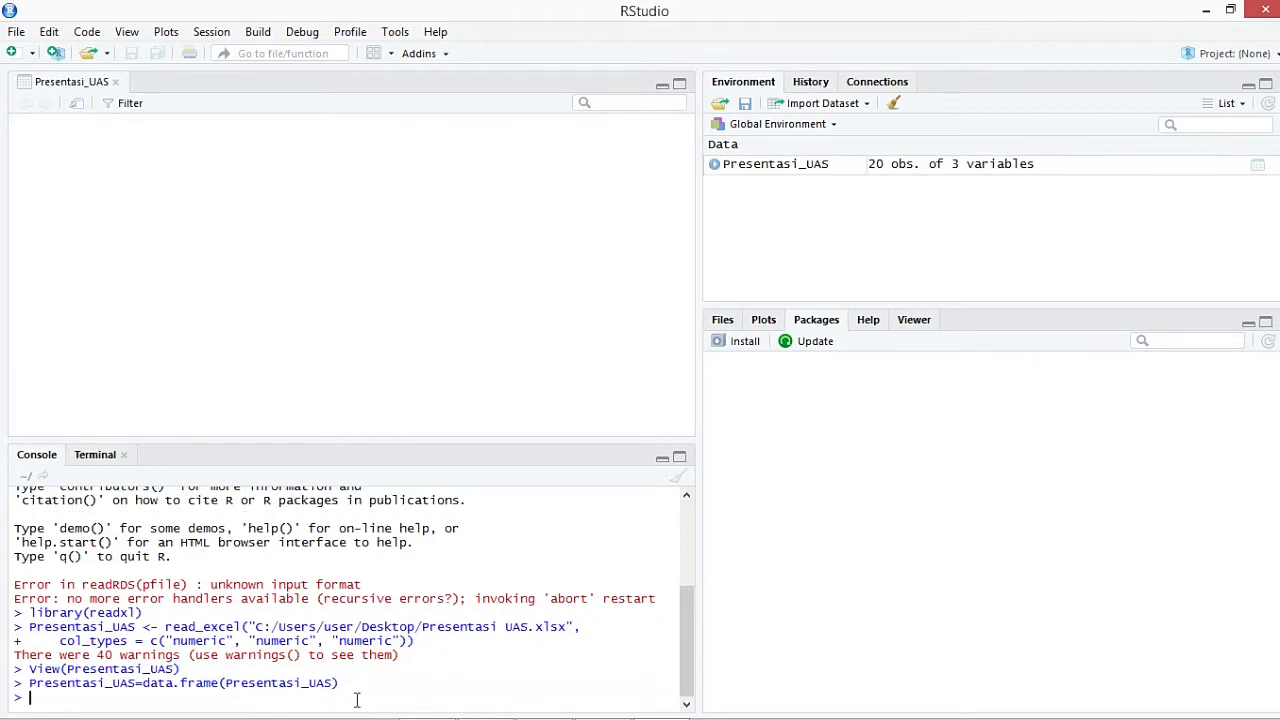
Step: Assign the pH column to variable y with y=Presentasi_UAS$pH..y
{"action": "type", "text": "y"}
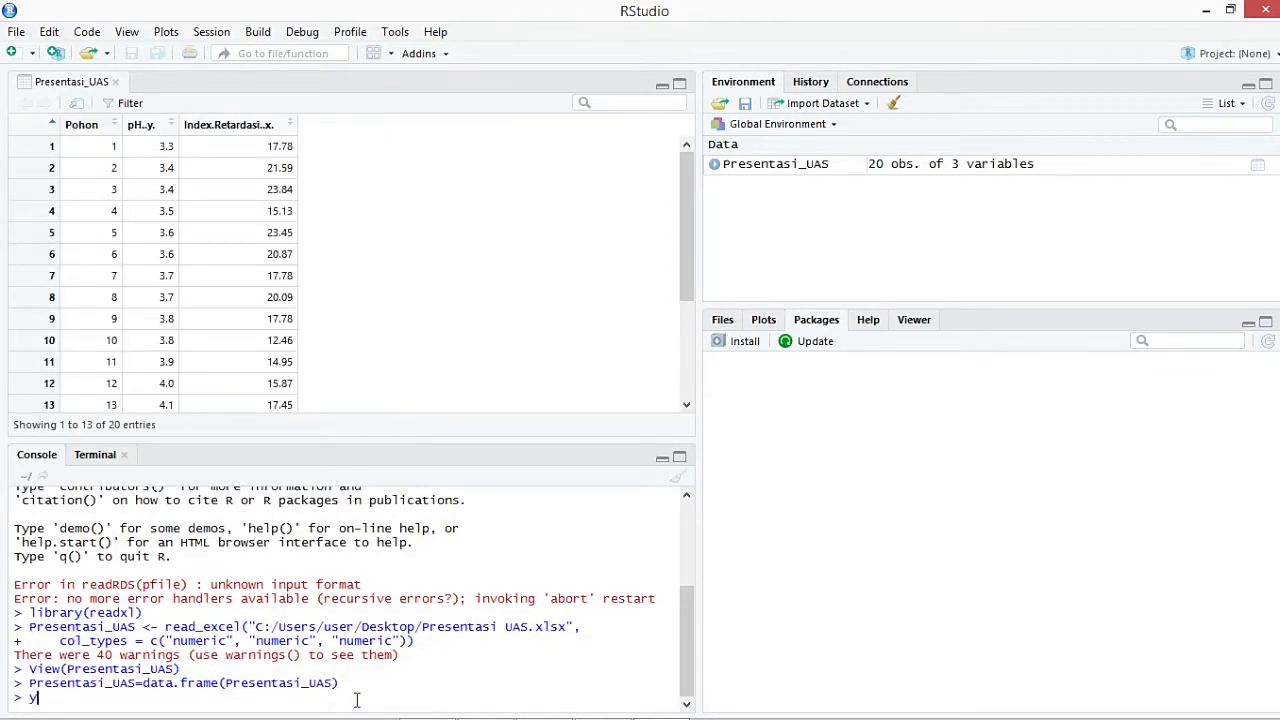
{"action": "type", "text": "=prese"}
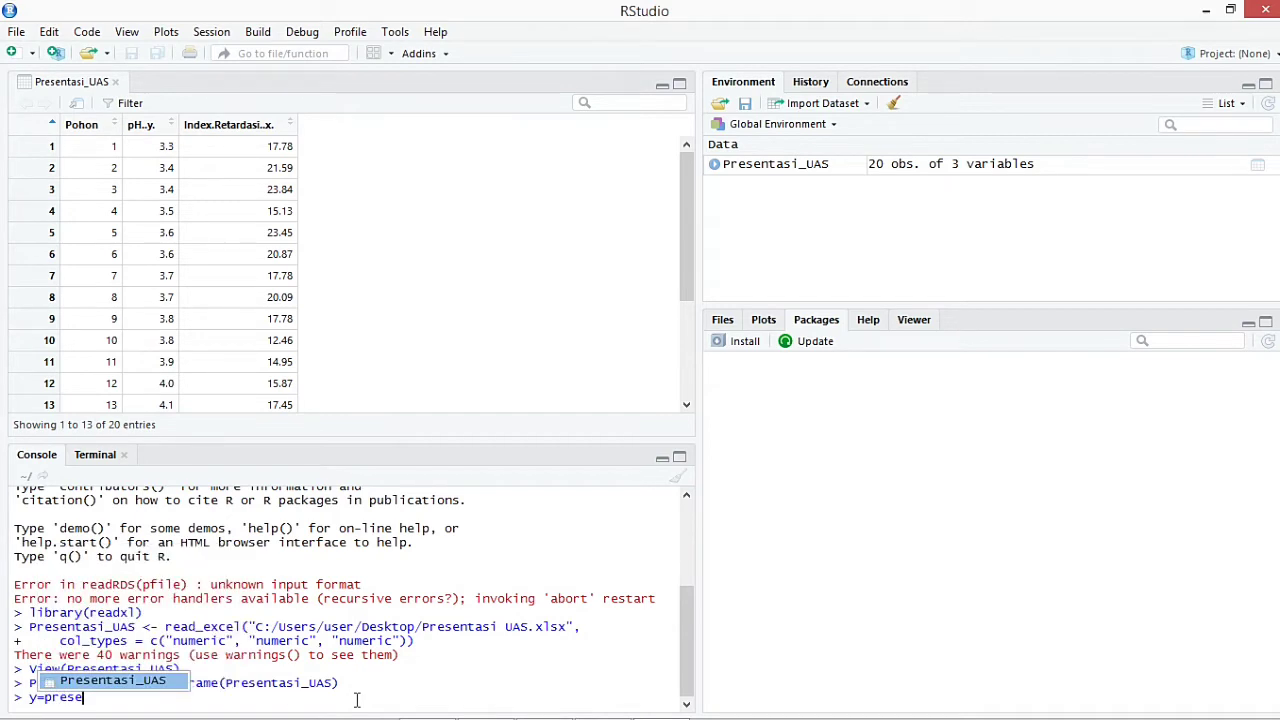
{"action": "key", "text": "Tab"}
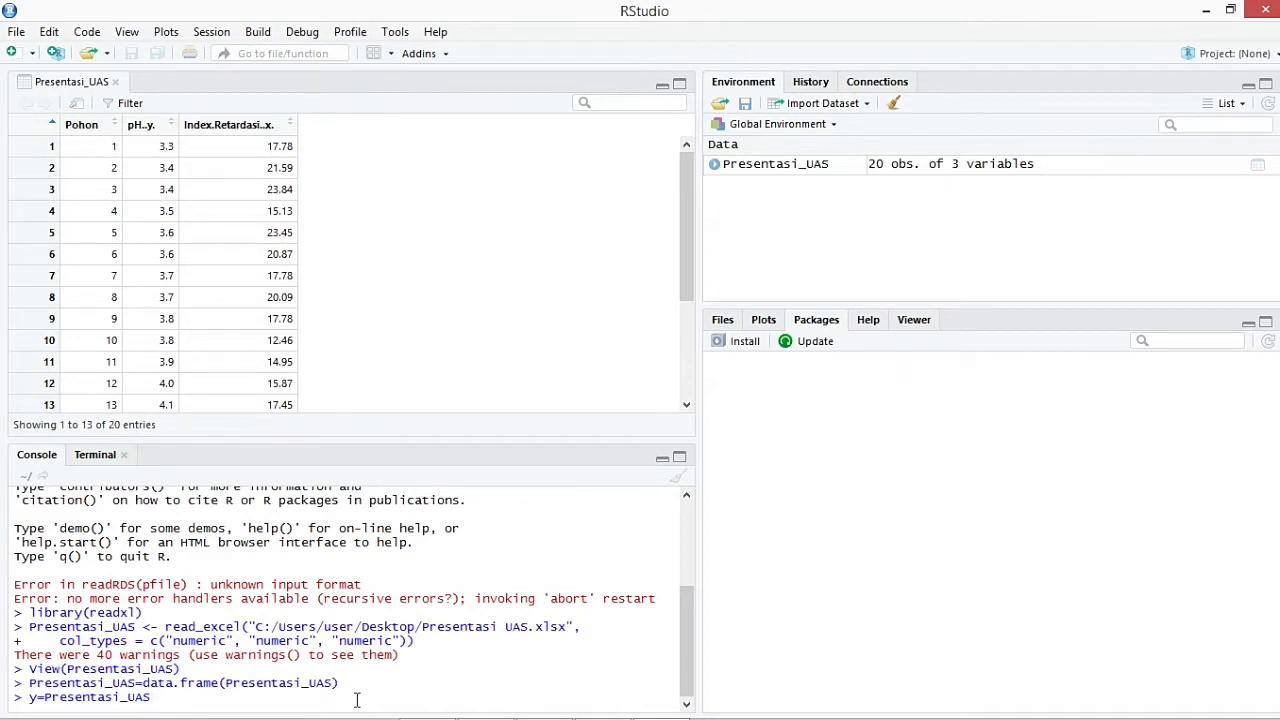
{"action": "type", "text": "$"}
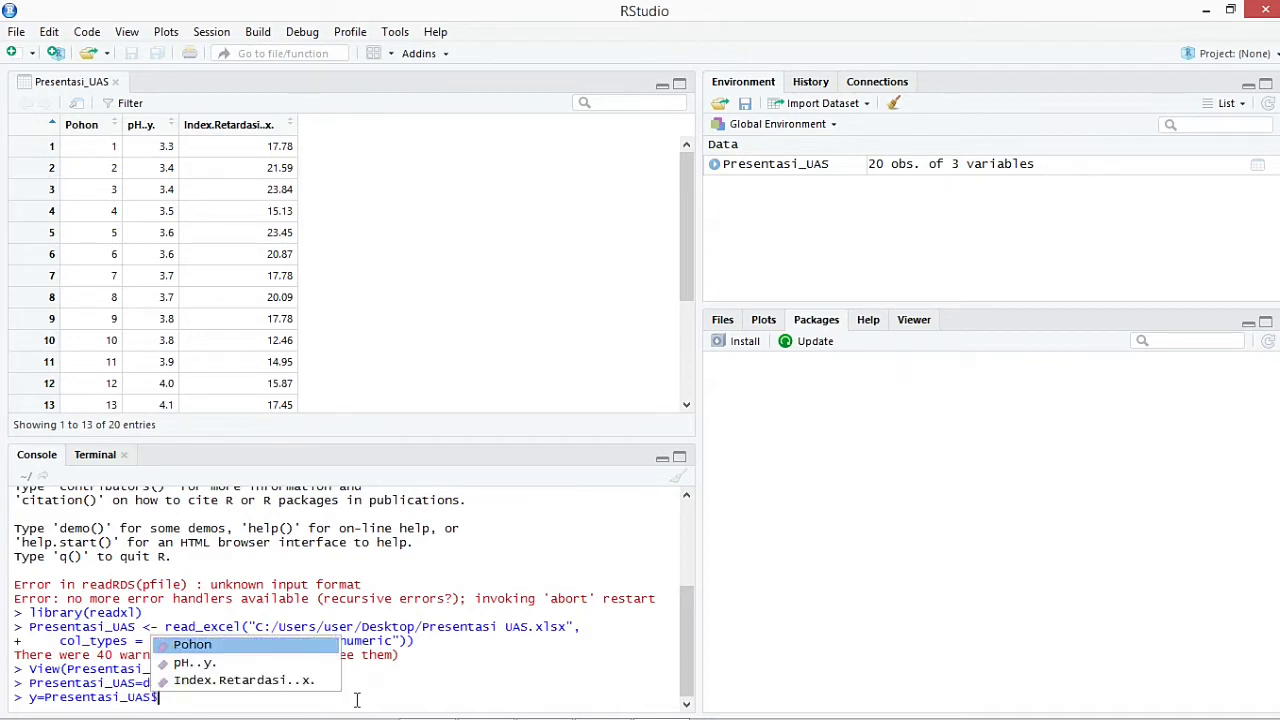
{"action": "left_click", "coordinate": [213, 665]}
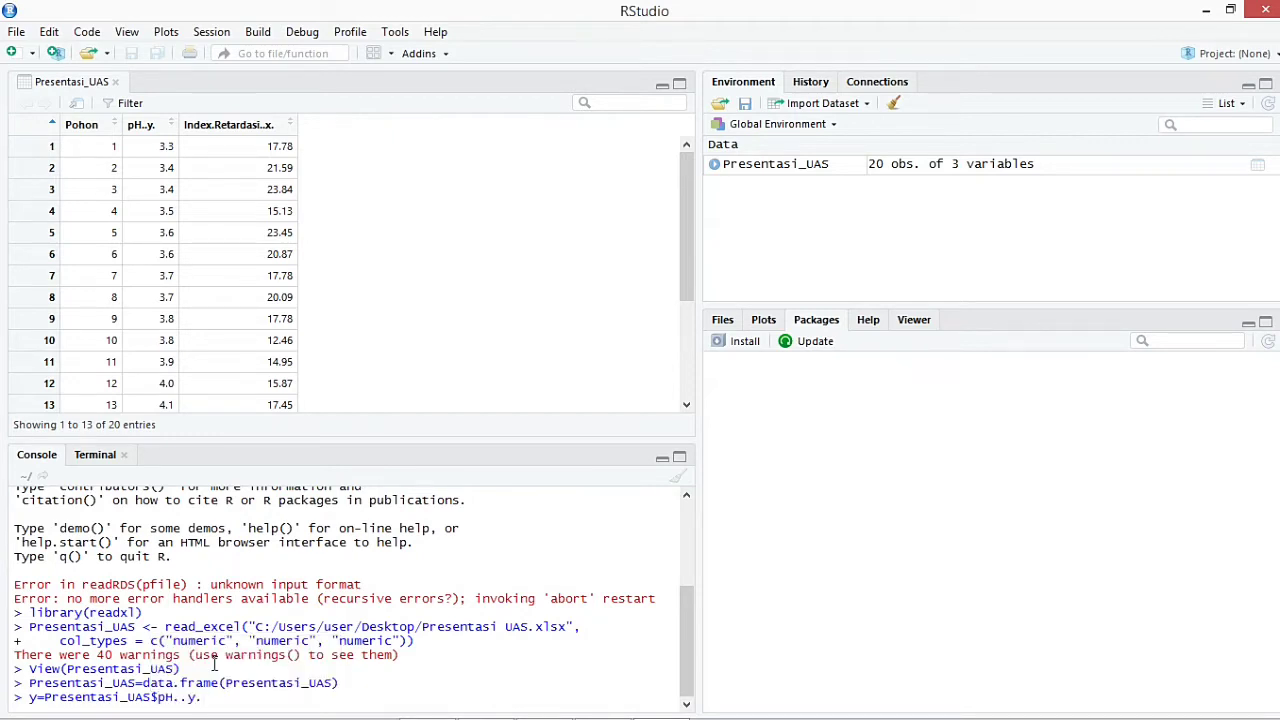
{"action": "key", "text": "Return"}
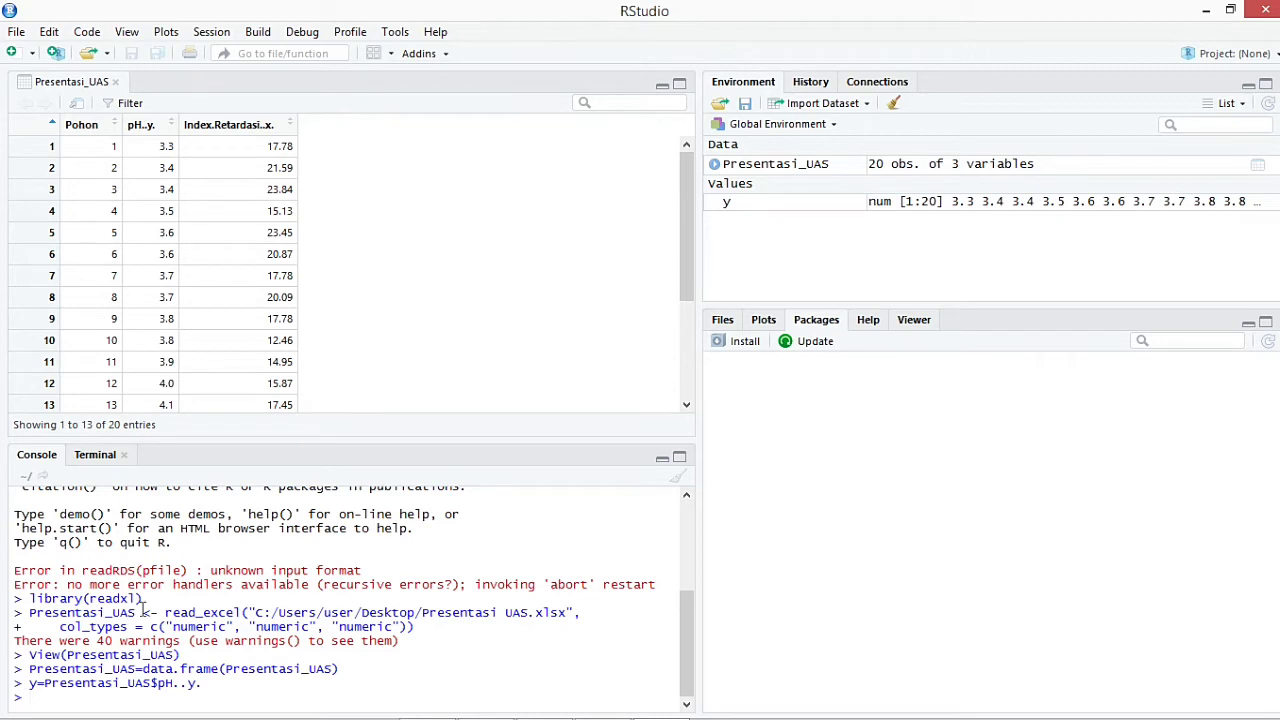
Step: Assign the retardation index column to variable x with x=Presentasi_UAS$Index.Retardasi..x
{"action": "type", "text": "x=prese"}
{"action": "key", "text": "Return"}
{"action": "type", "text": "$"}
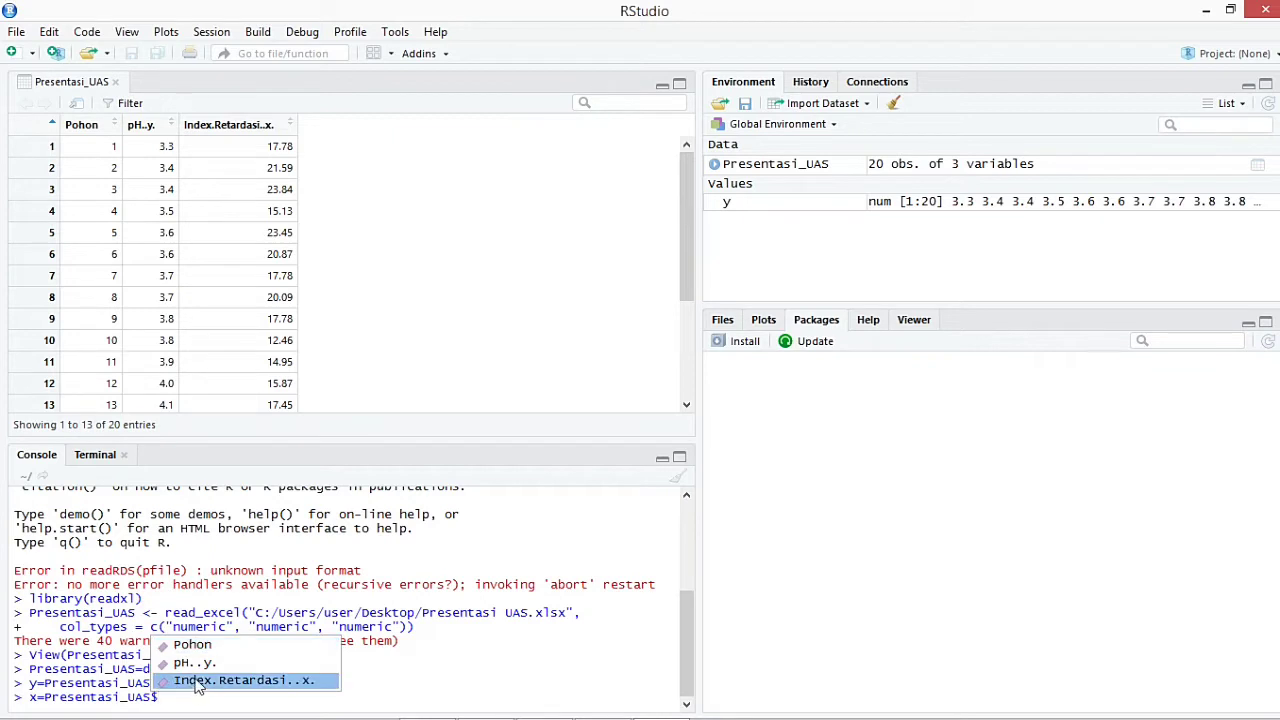
{"action": "double_click", "coordinate": [197, 680]}
{"action": "key", "text": "Return"}
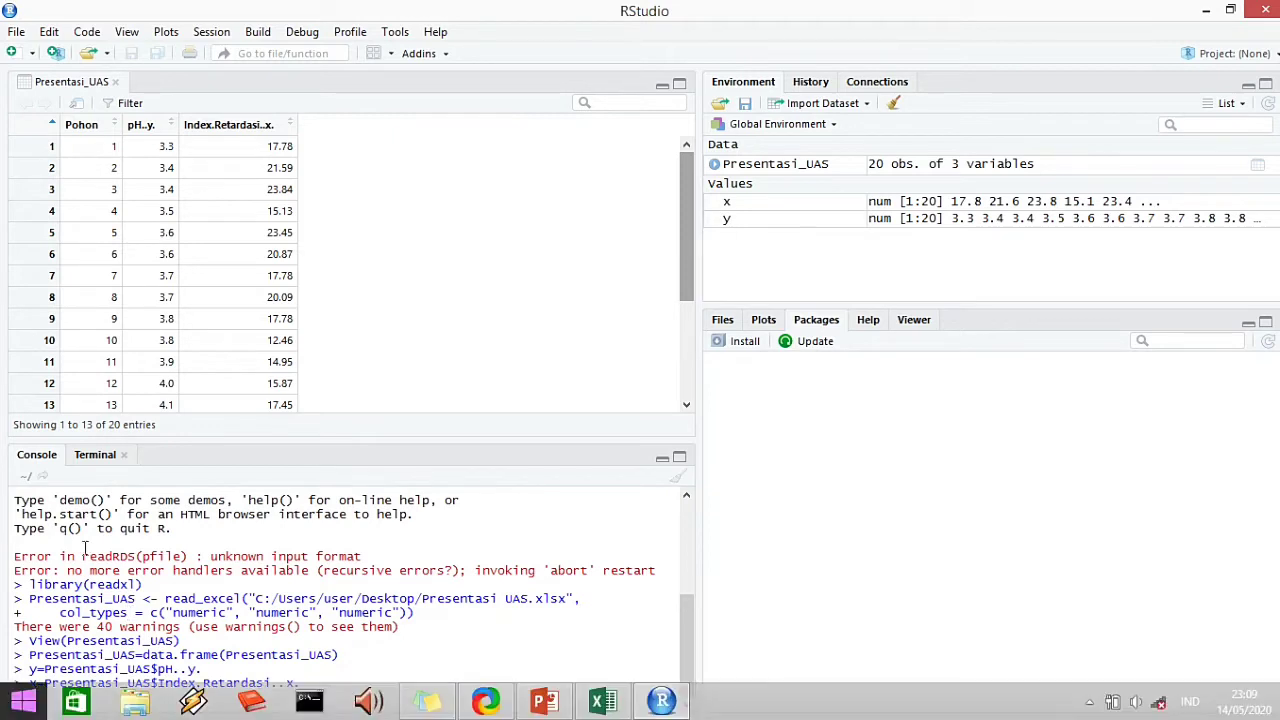
Step: Fit a linear model with regresi=lm(x~y) and print the regresi object in the console
{"action": "type", "text": "regresi"}
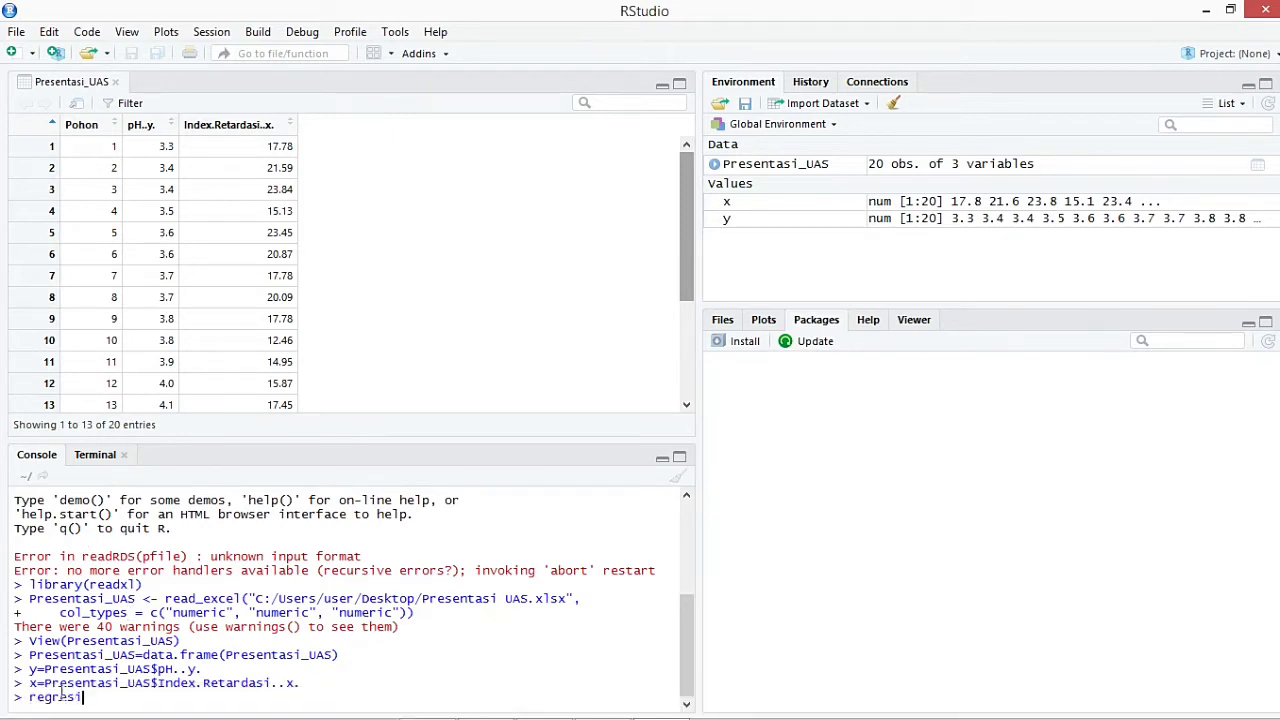
{"action": "type", "text": "=lm(x~y"}
{"action": "key", "text": "Return"}
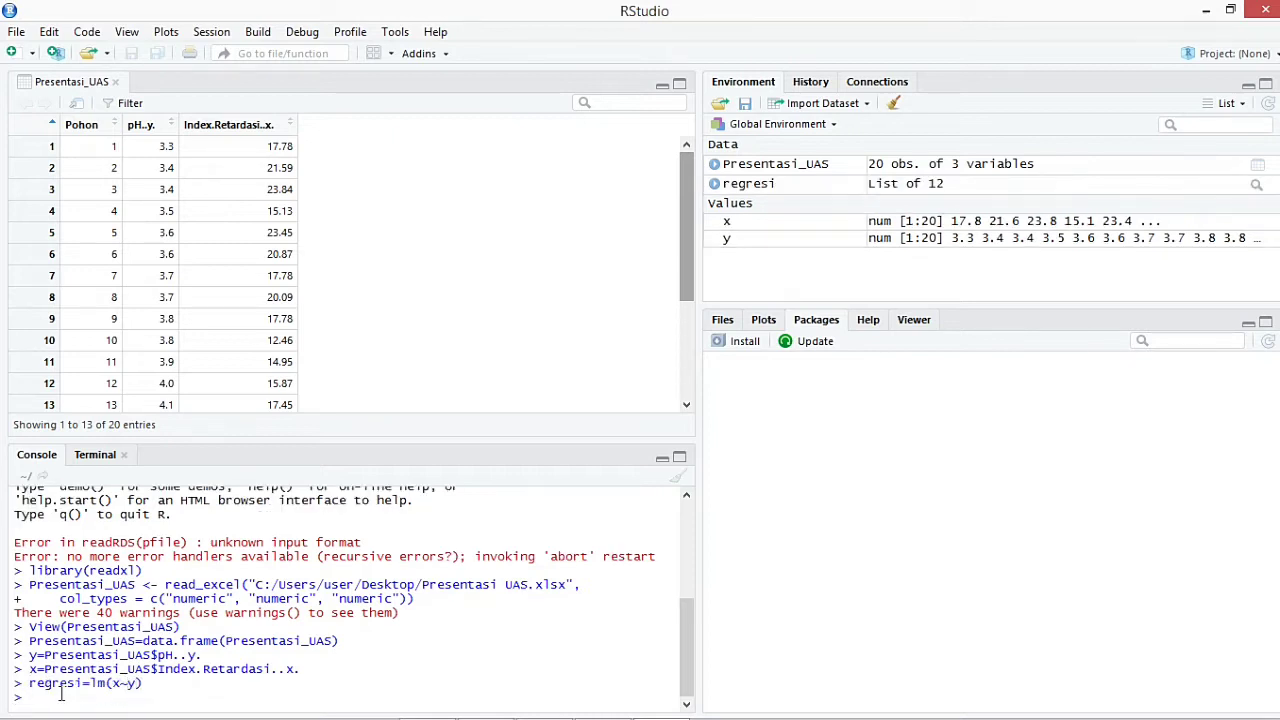
{"action": "type", "text": "regresi"}
{"action": "key", "text": "Return"}
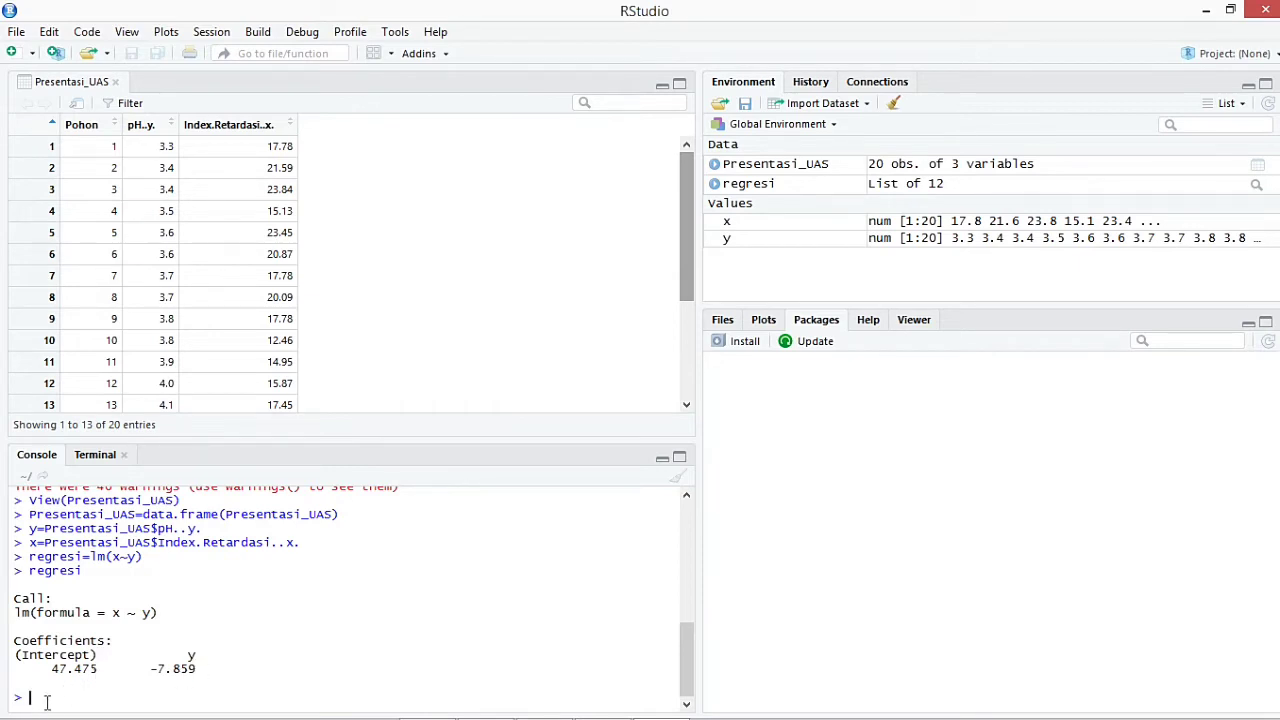
Step: Output the detailed statistics of the regression model with summary(regresi)
{"action": "type", "text": "summary"}
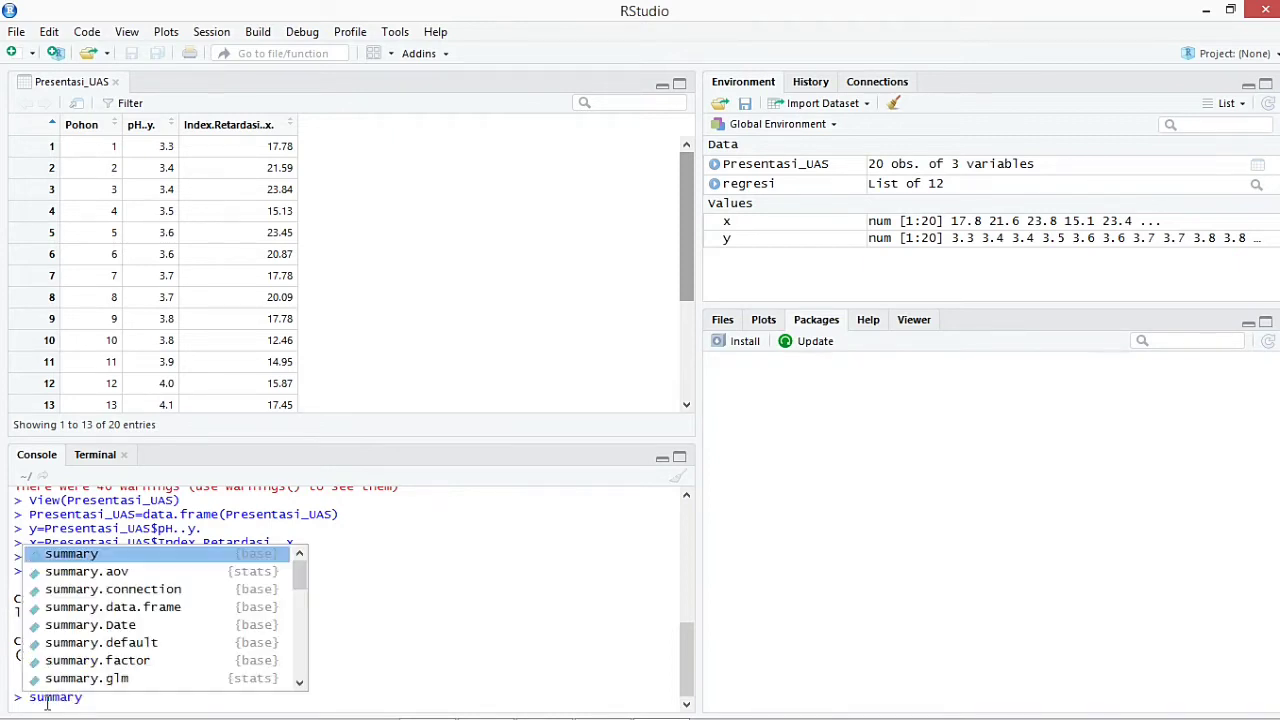
{"action": "type", "text": "(regre"}
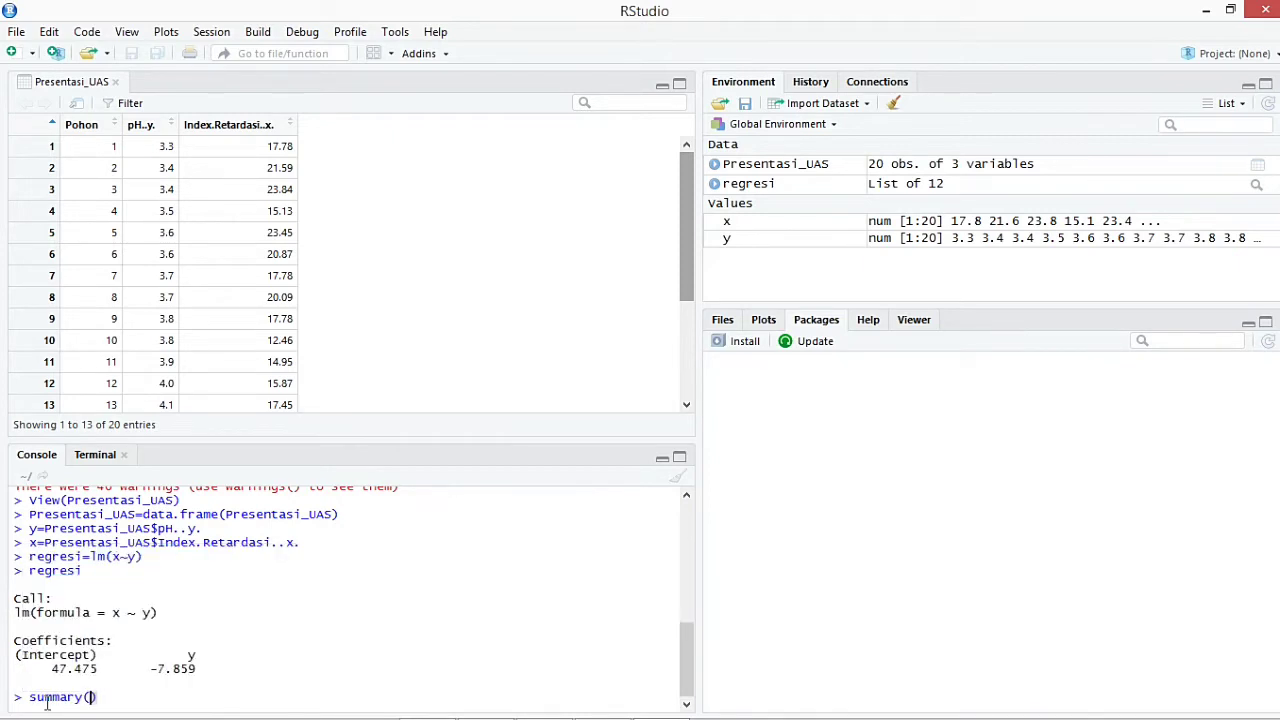
{"action": "type", "text": "si"}
{"action": "key", "text": "Return"}
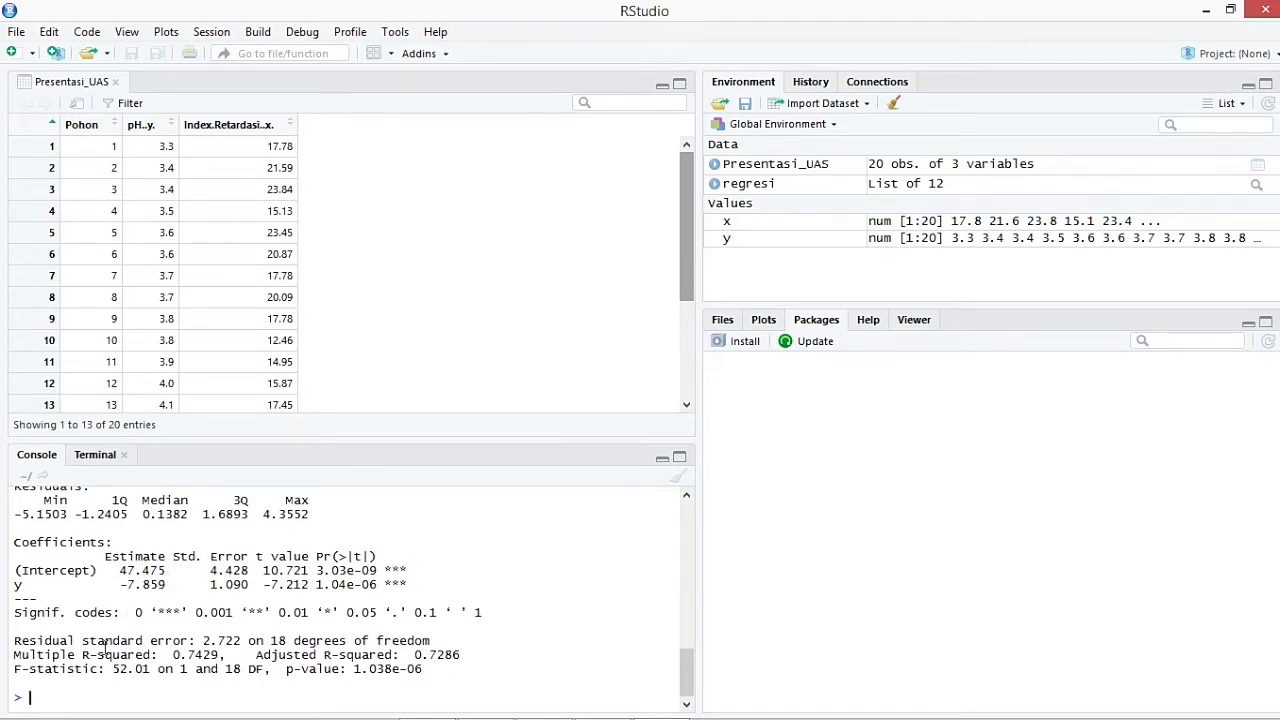
Step: Run a Pearson correlation test on x and y with cor.test(x,y,method = "pearson")
{"action": "type", "text": "cor."}
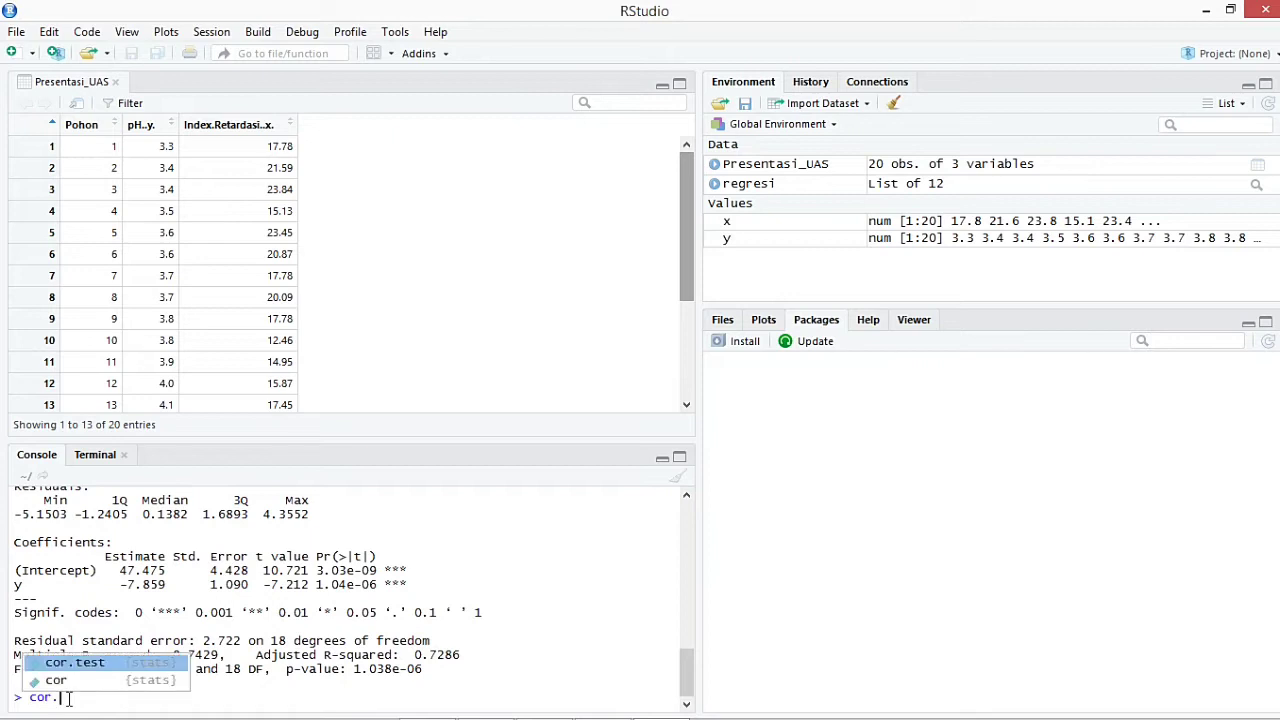
{"action": "type", "text": "test"}
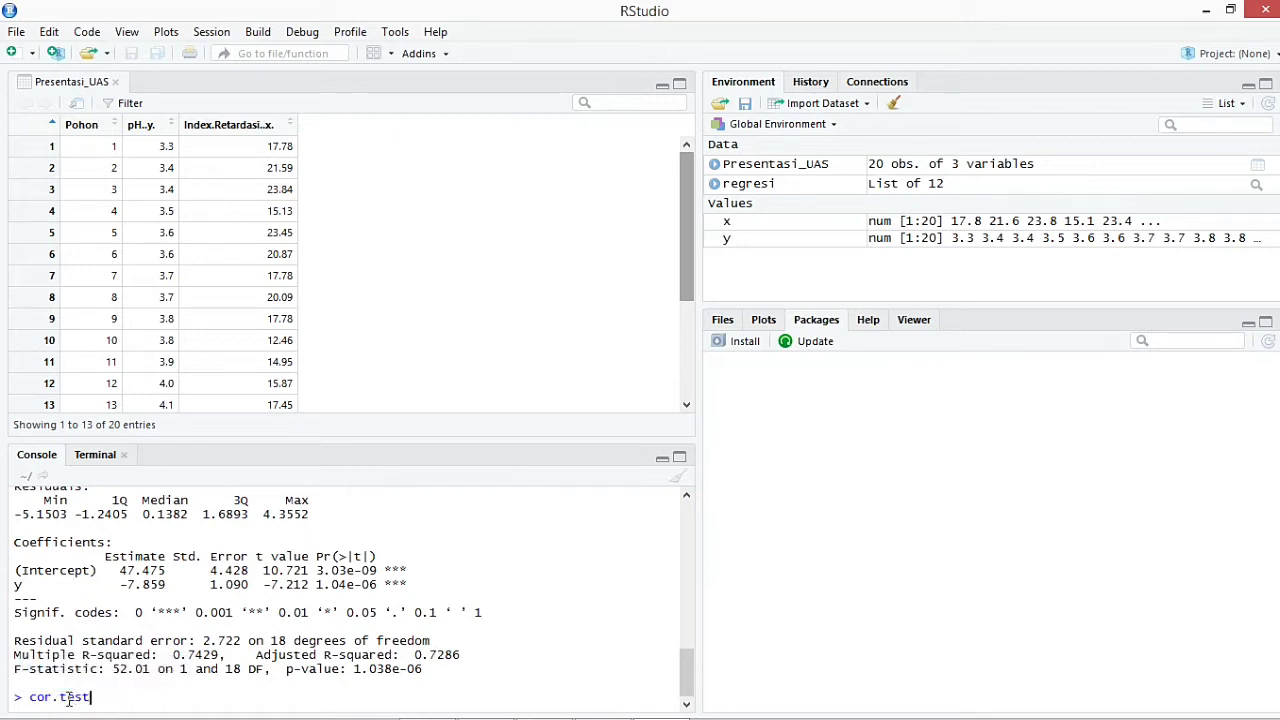
{"action": "type", "text": "(x,y,"}
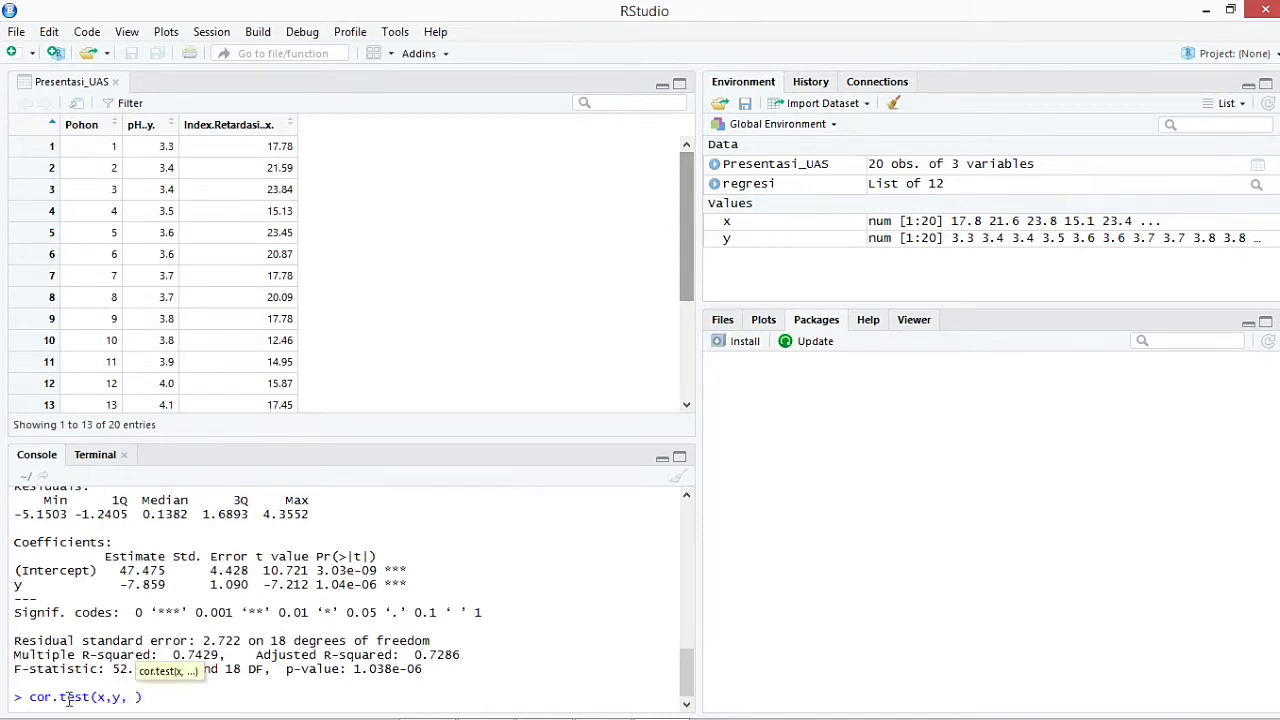
{"action": "key", "text": "BackSpace"}
{"action": "type", "text": "met"}
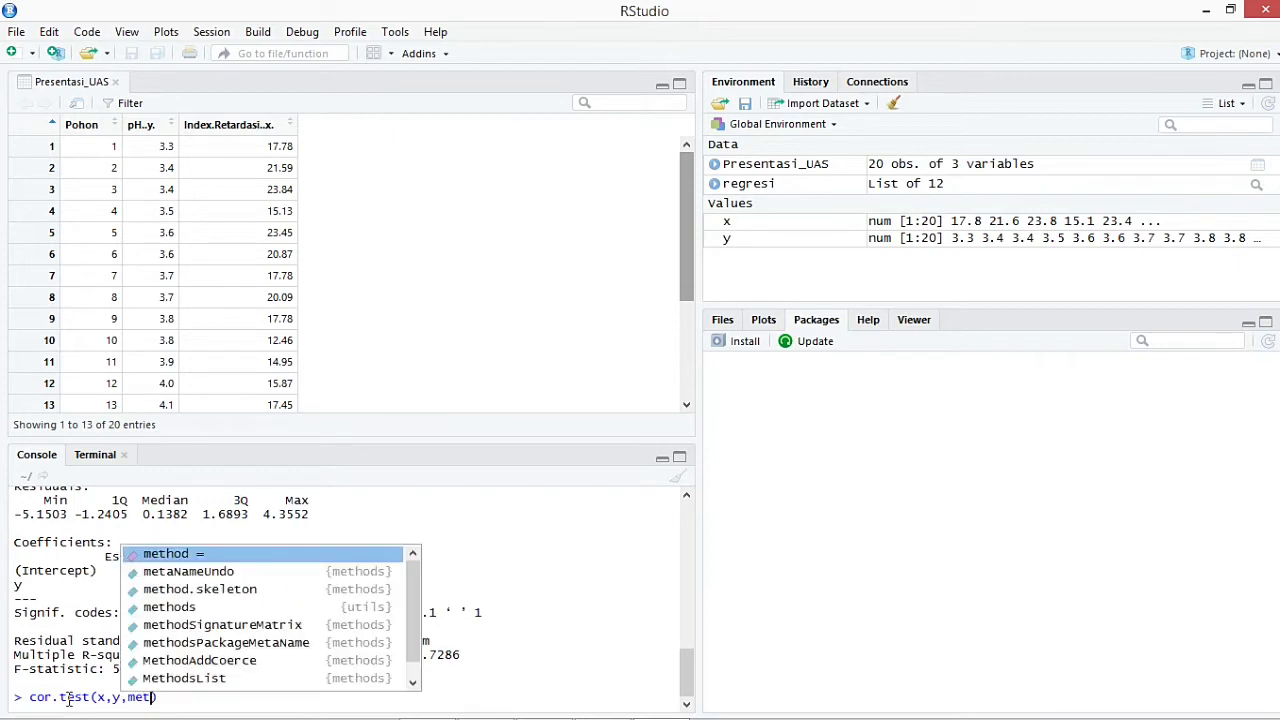
{"action": "key", "text": "Tab"}
{"action": "type", "text": "\""}
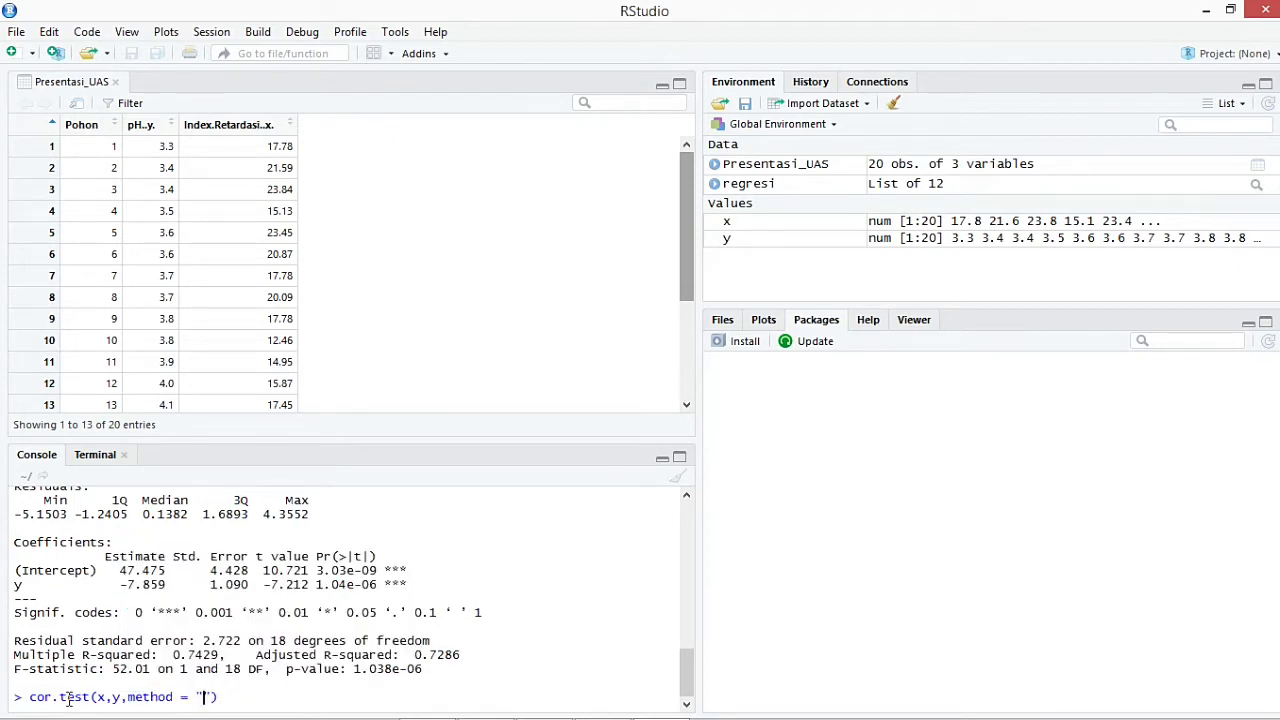
{"action": "type", "text": "pearson"}
{"action": "key", "text": "Return"}
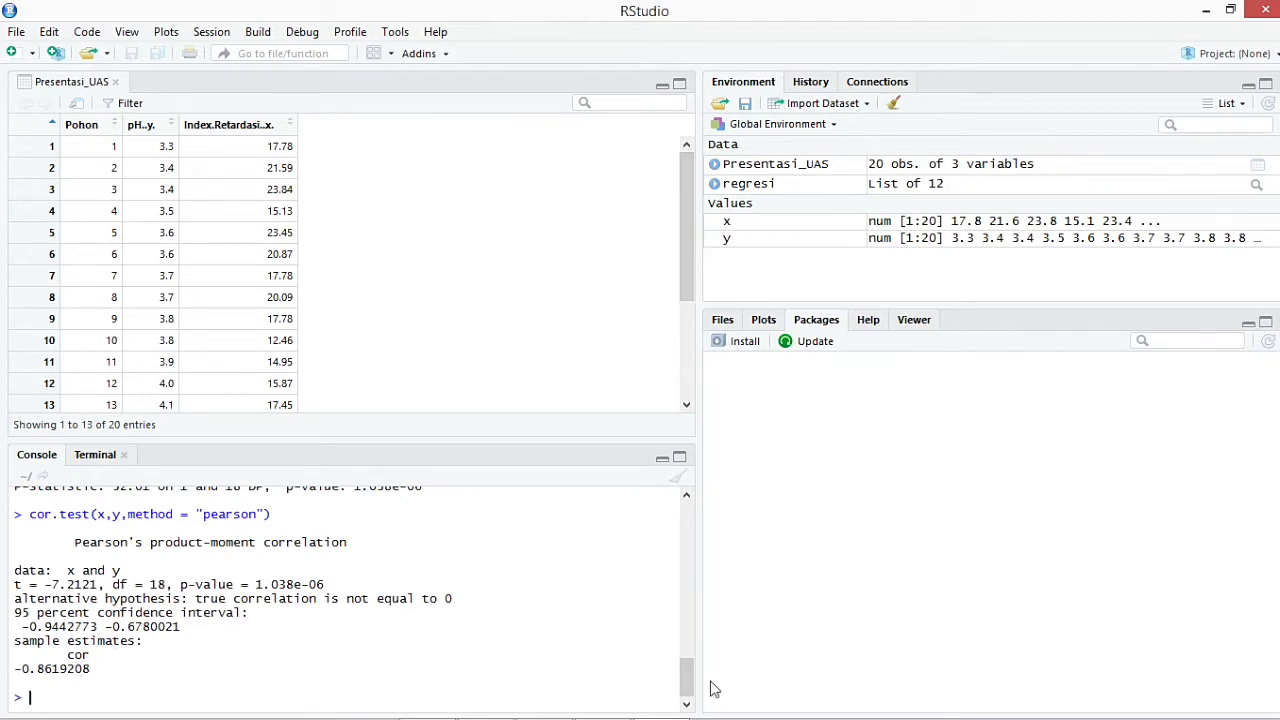
Step: Draw a scatterplot of y against x with plot(y,x,xlab = "pH", ylab = "indeks retardasi")
{"action": "left_click_drag", "start_coordinate": [686, 670], "coordinate": [686, 614]}
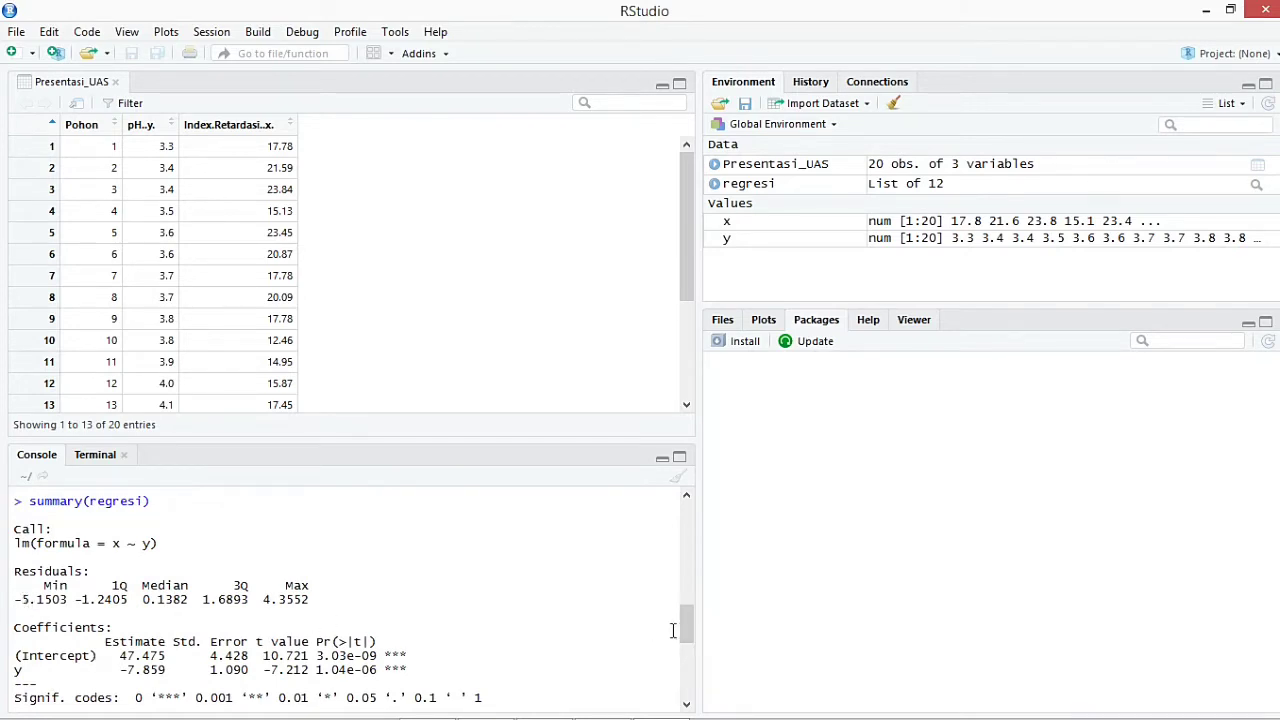
{"action": "left_click_drag", "start_coordinate": [684, 627], "coordinate": [686, 690]}
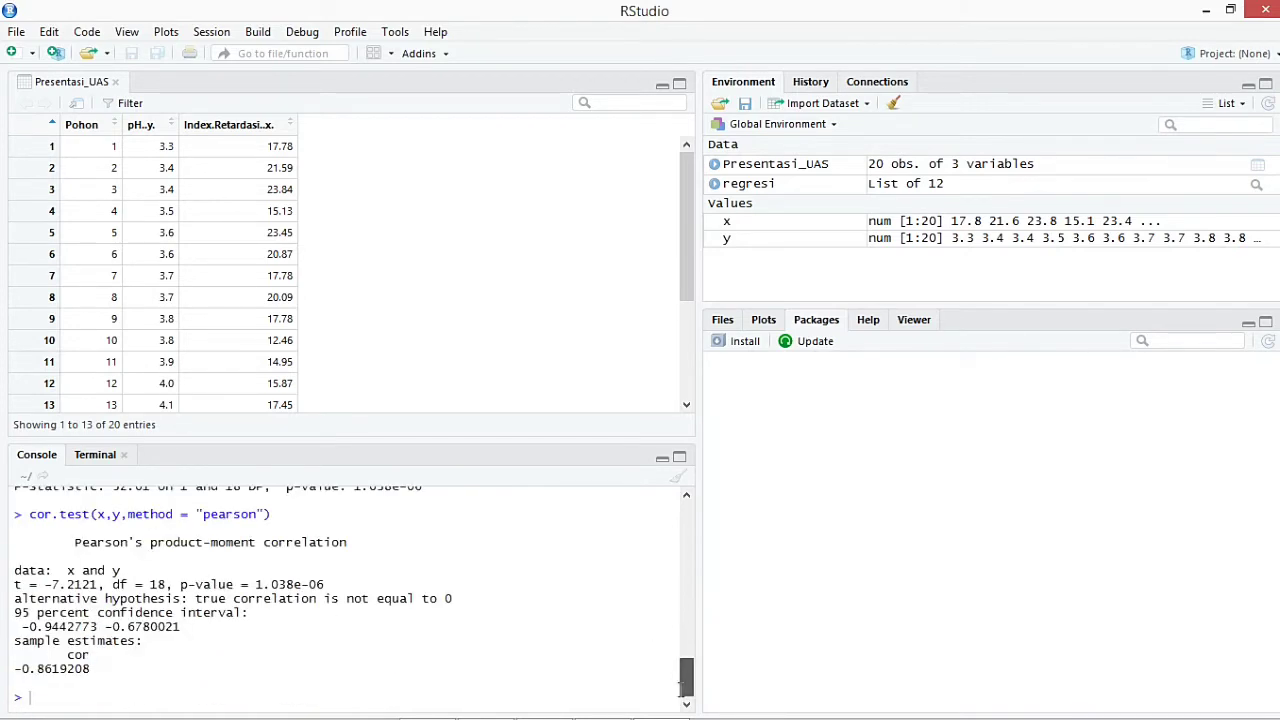
{"action": "left_click", "coordinate": [42, 698]}
{"action": "type", "text": "plot"}
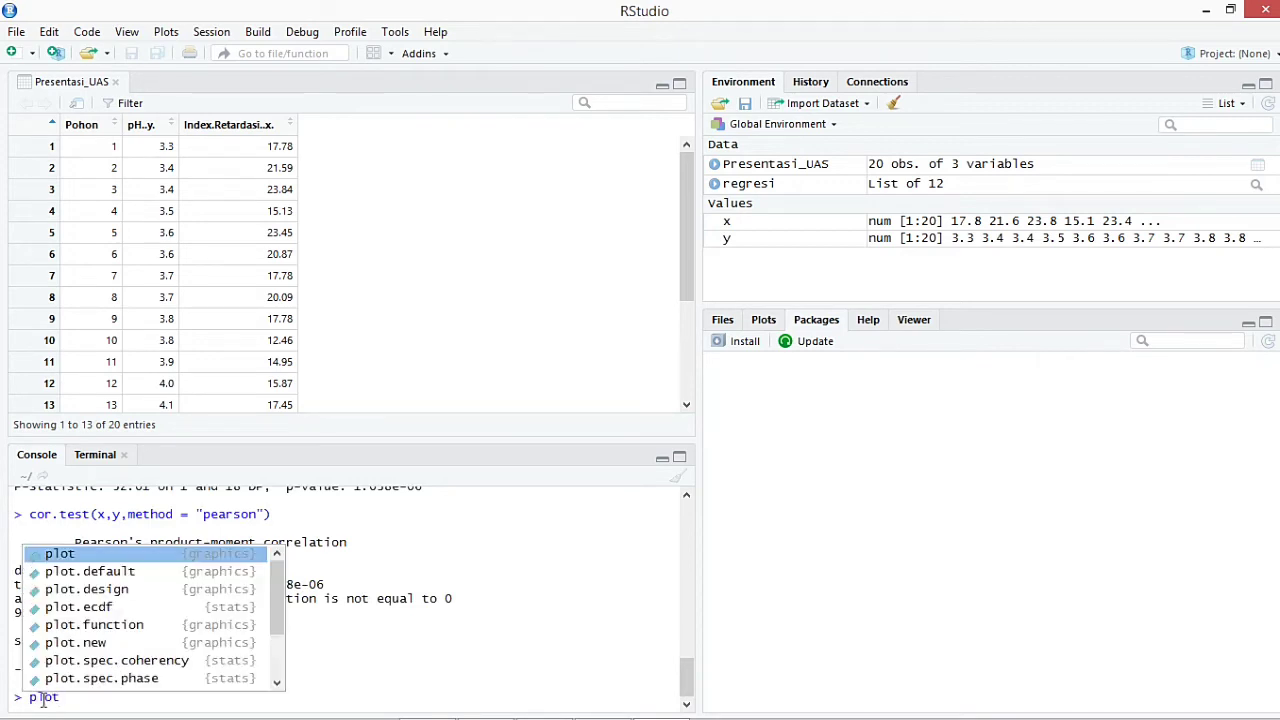
{"action": "type", "text": "(y,x,x"}
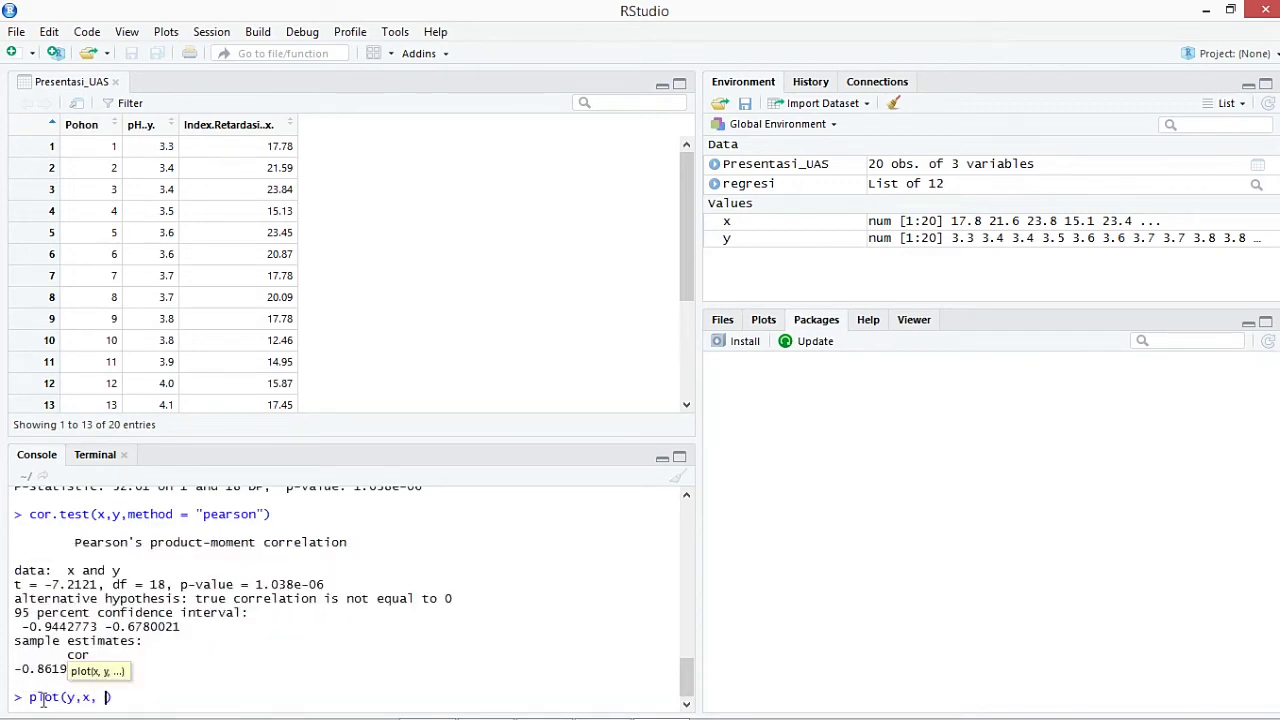
{"action": "type", "text": "lab = \"pH\", ylab = \"indeks "}
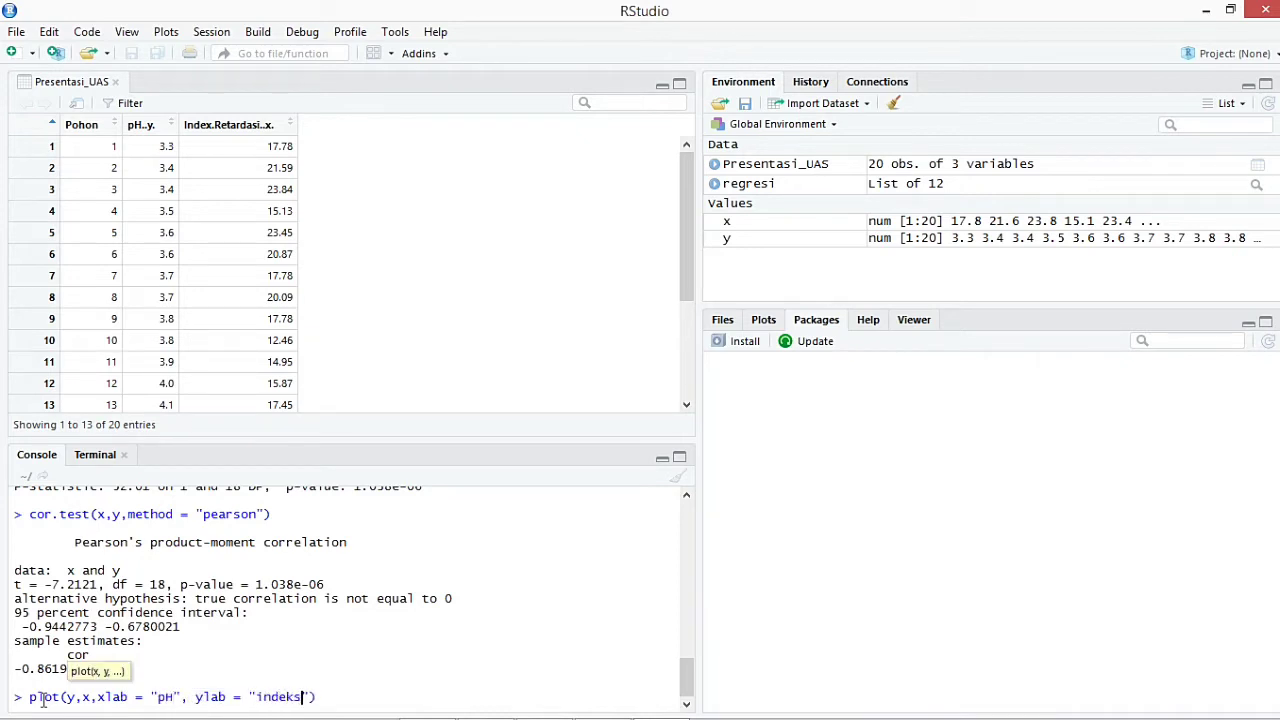
{"action": "type", "text": "retardasi"}
{"action": "key", "text": "Return"}
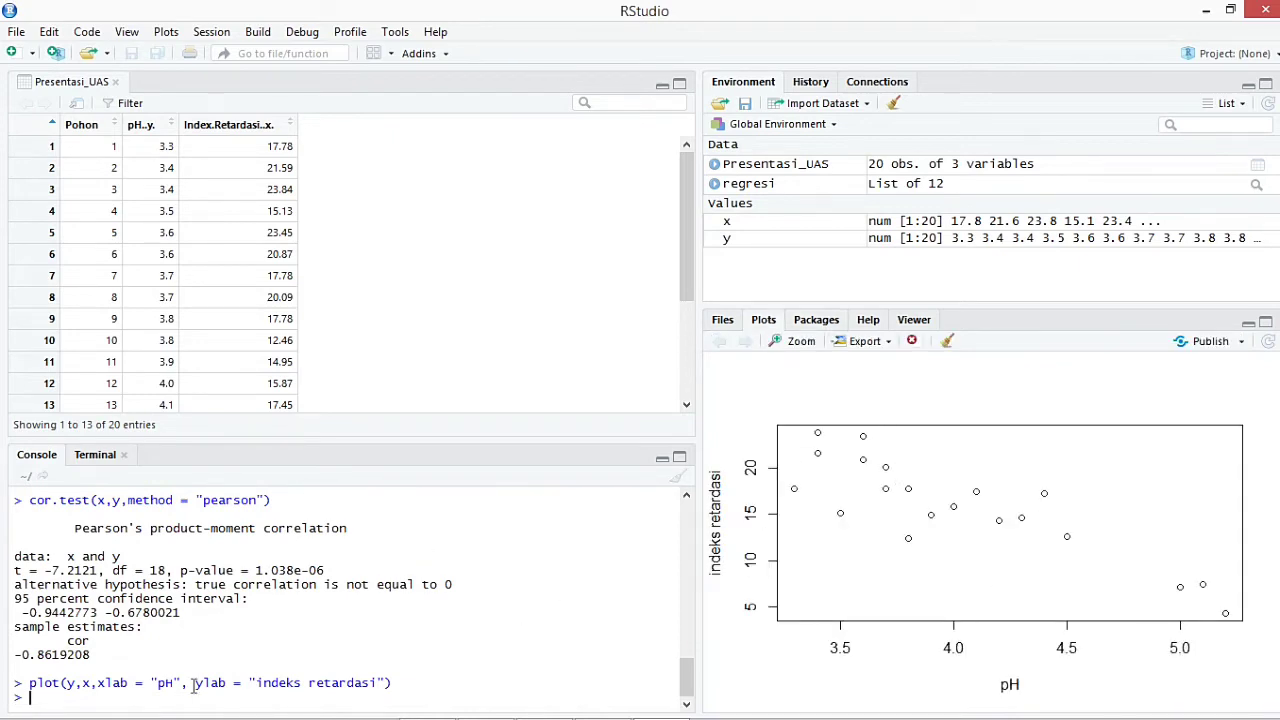
Step: Add the regression line to the scatterplot with abline(regresi)
{"action": "type", "text": "line(regresi"}
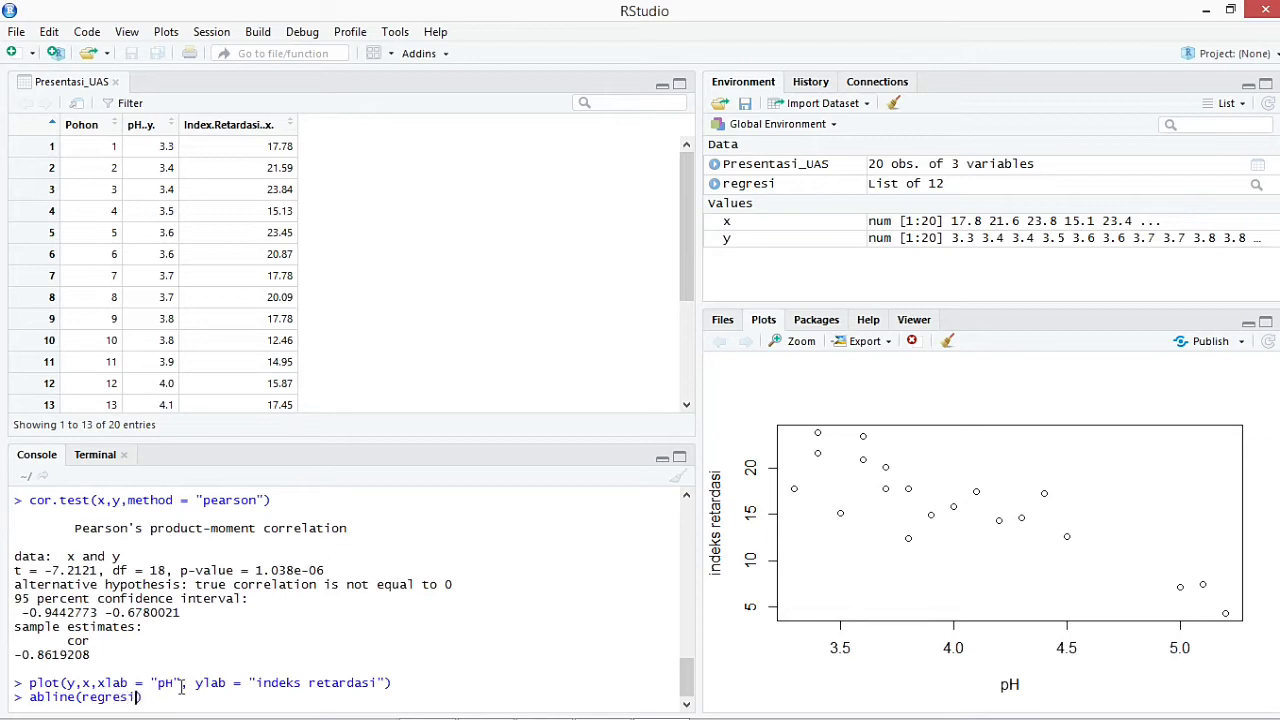
{"action": "key", "text": "Return"}
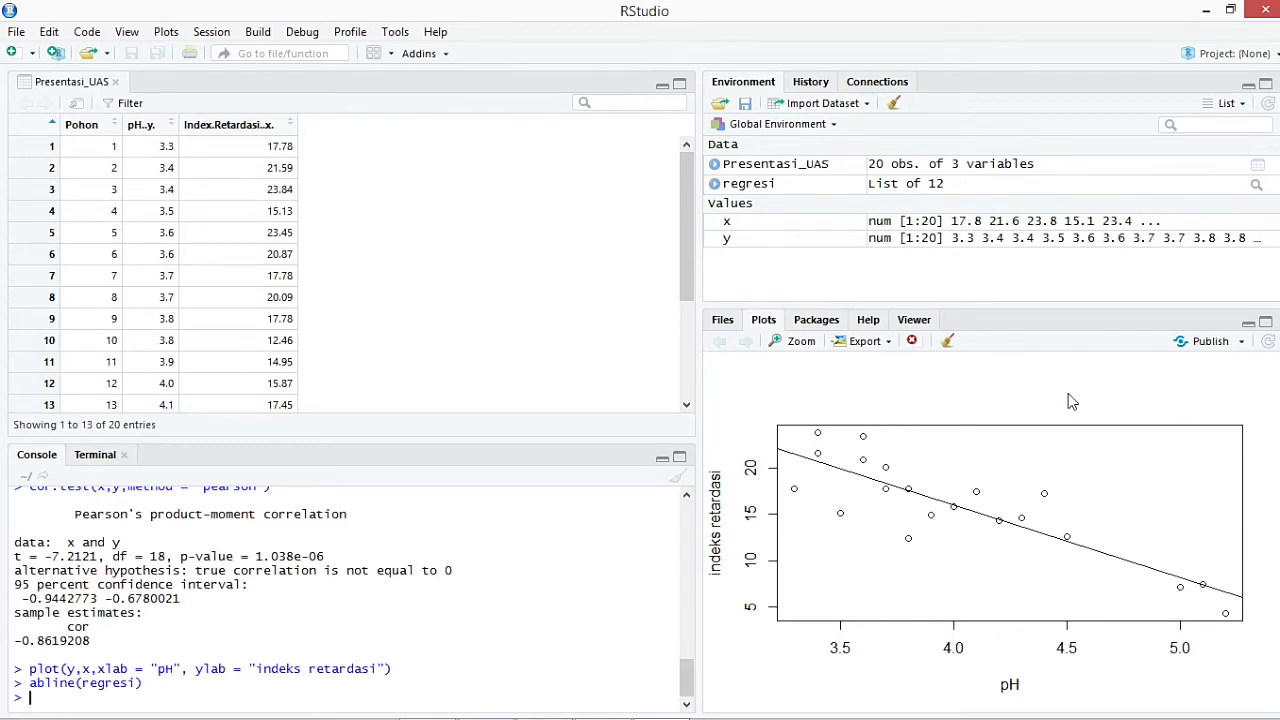
Step: View the saved R output in the Hasil R file in Notepad and check the scatterplot's export options in RStudio
{"action": "left_click_drag", "start_coordinate": [686, 680], "coordinate": [515, 708]}
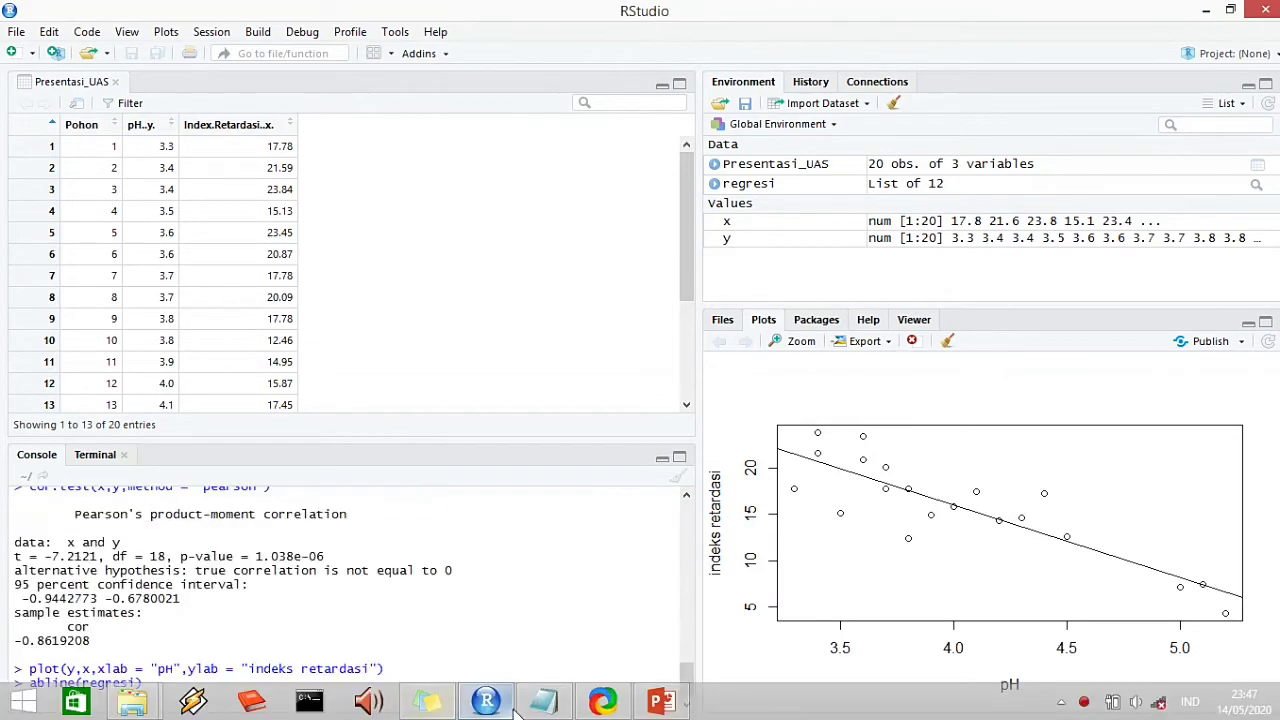
{"action": "left_click", "coordinate": [543, 700]}
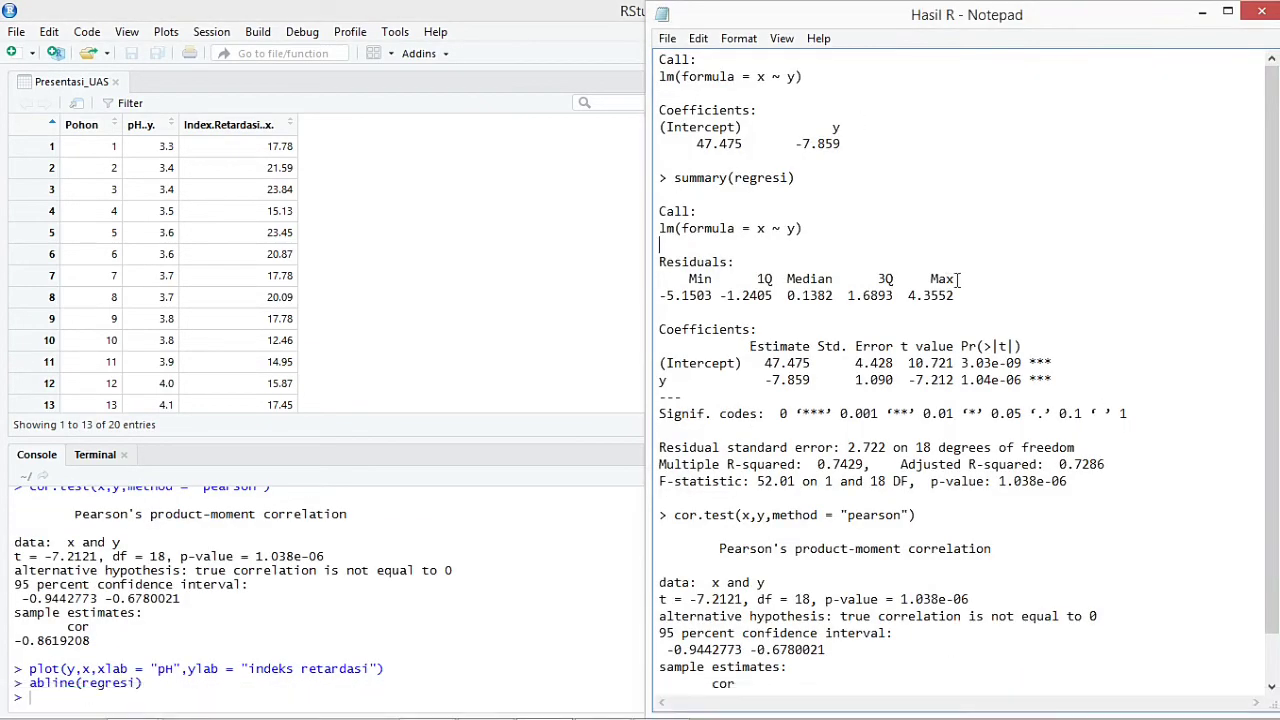
{"action": "left_click", "coordinate": [1202, 13]}
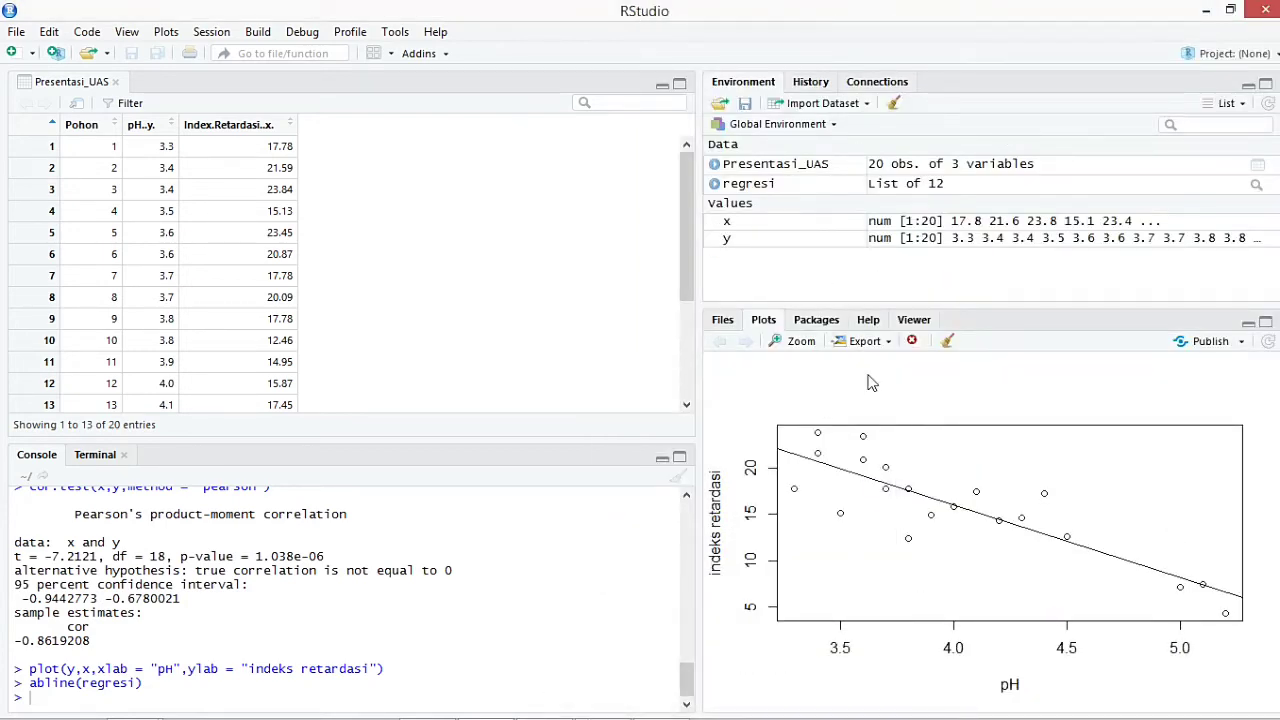
{"action": "left_click", "coordinate": [862, 342]}
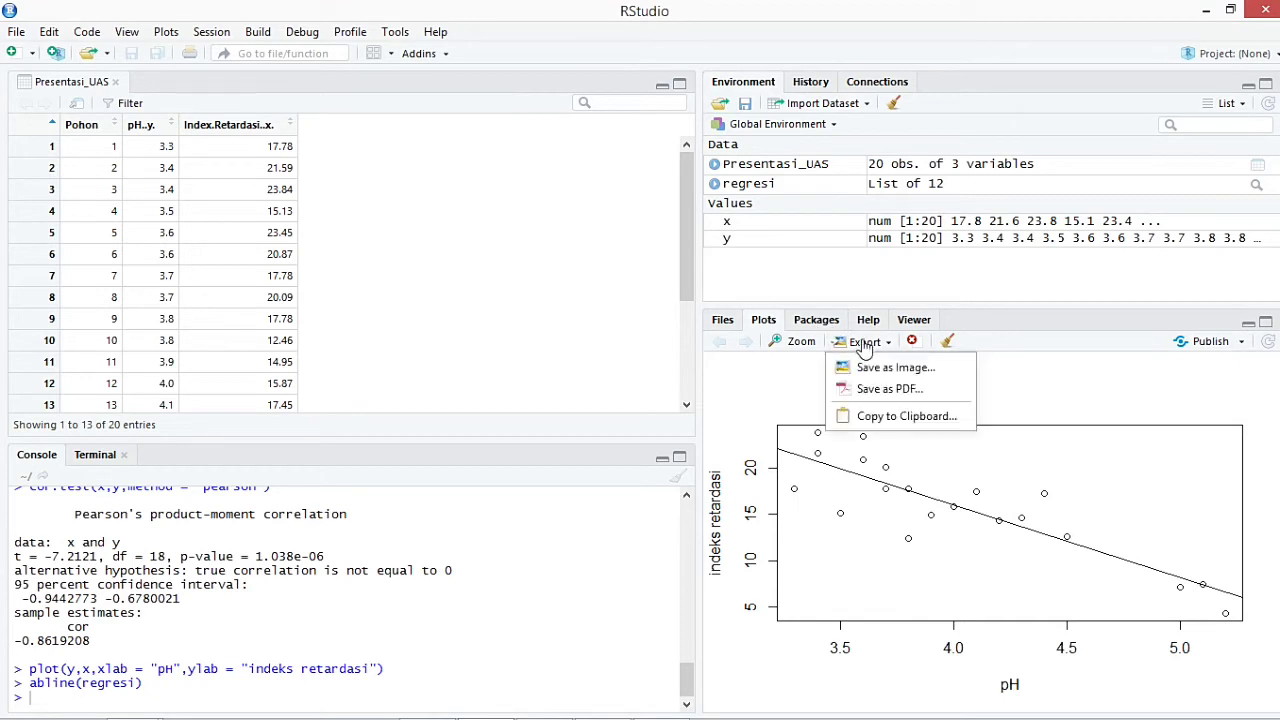
Step: Switch to the PPT UAS STATISTIK presentation in PowerPoint and delete the intercept's last digit in the obtained equation on slide 6
{"action": "left_click", "coordinate": [1207, 10]}
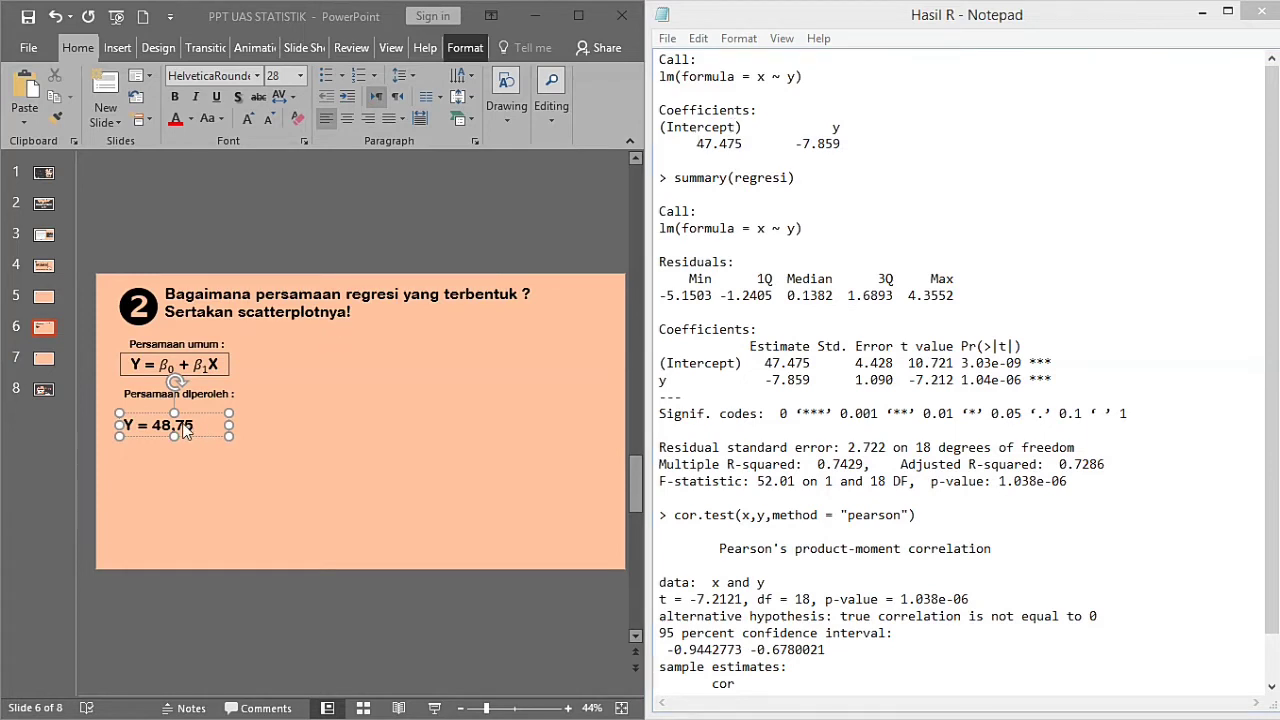
{"action": "key", "text": "BackSpace"}
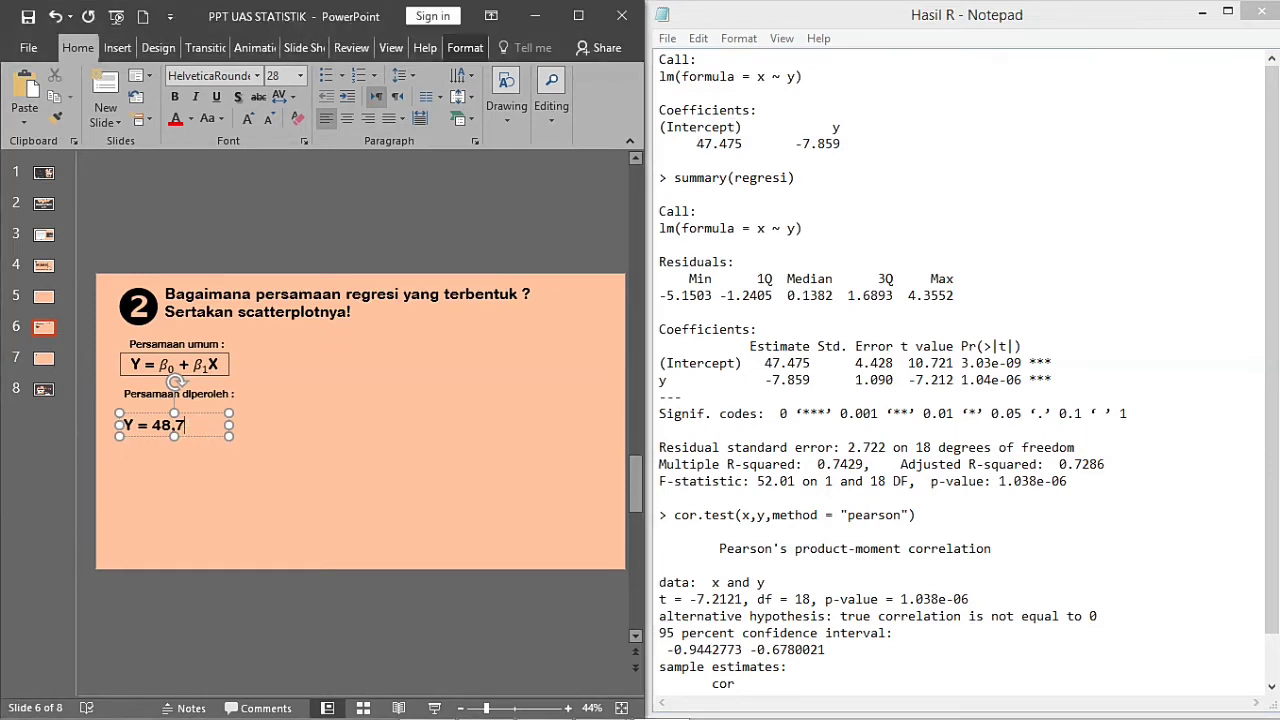